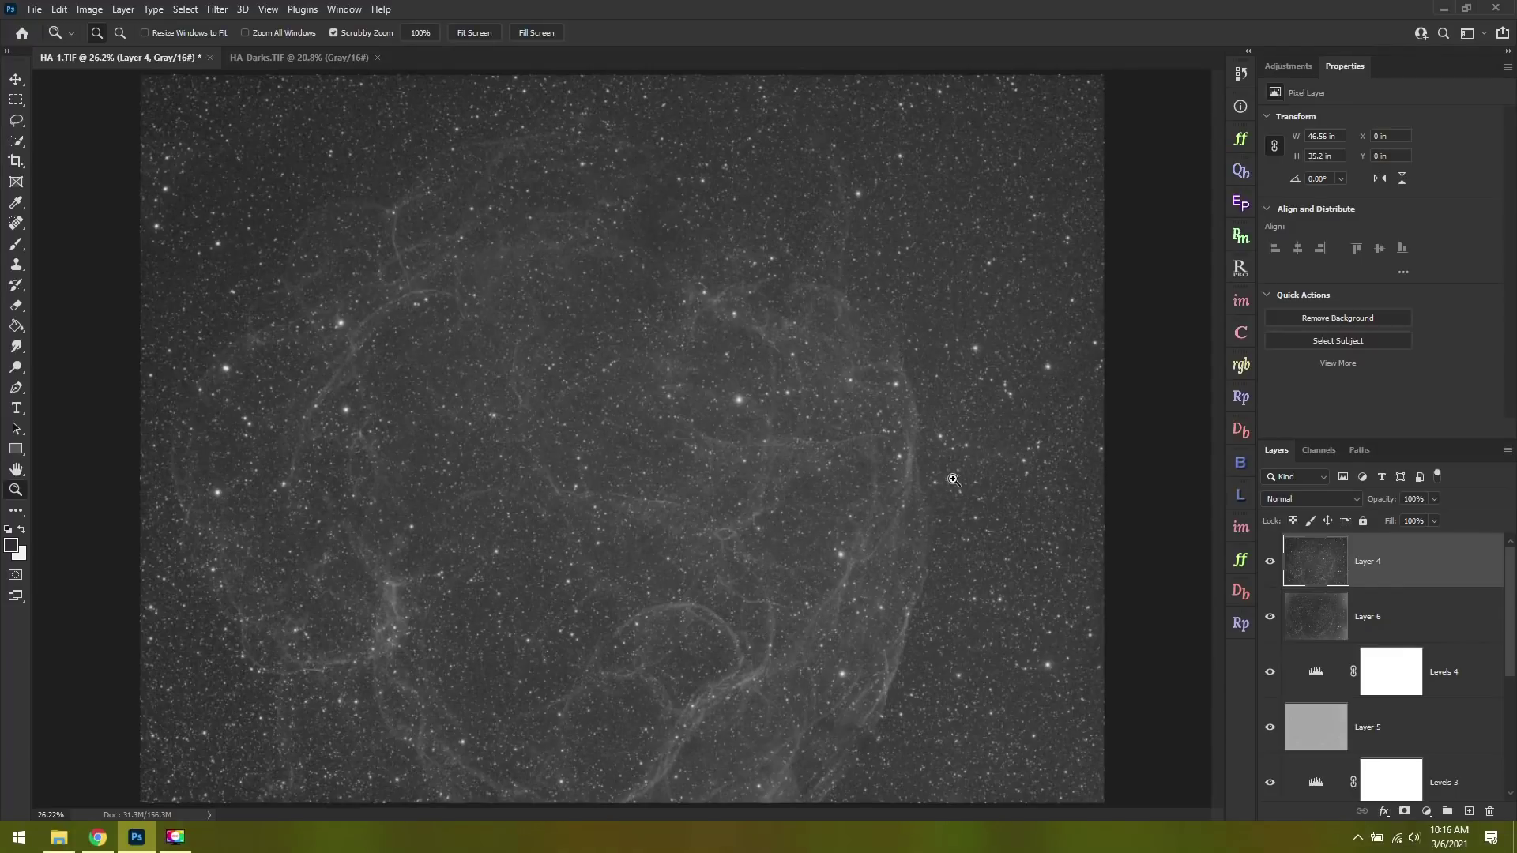
- Look through the layer stack of HA-1.TIF and hide Layer 4 to view the uneven background beneath it
scroll(1425, 668, down, 3)
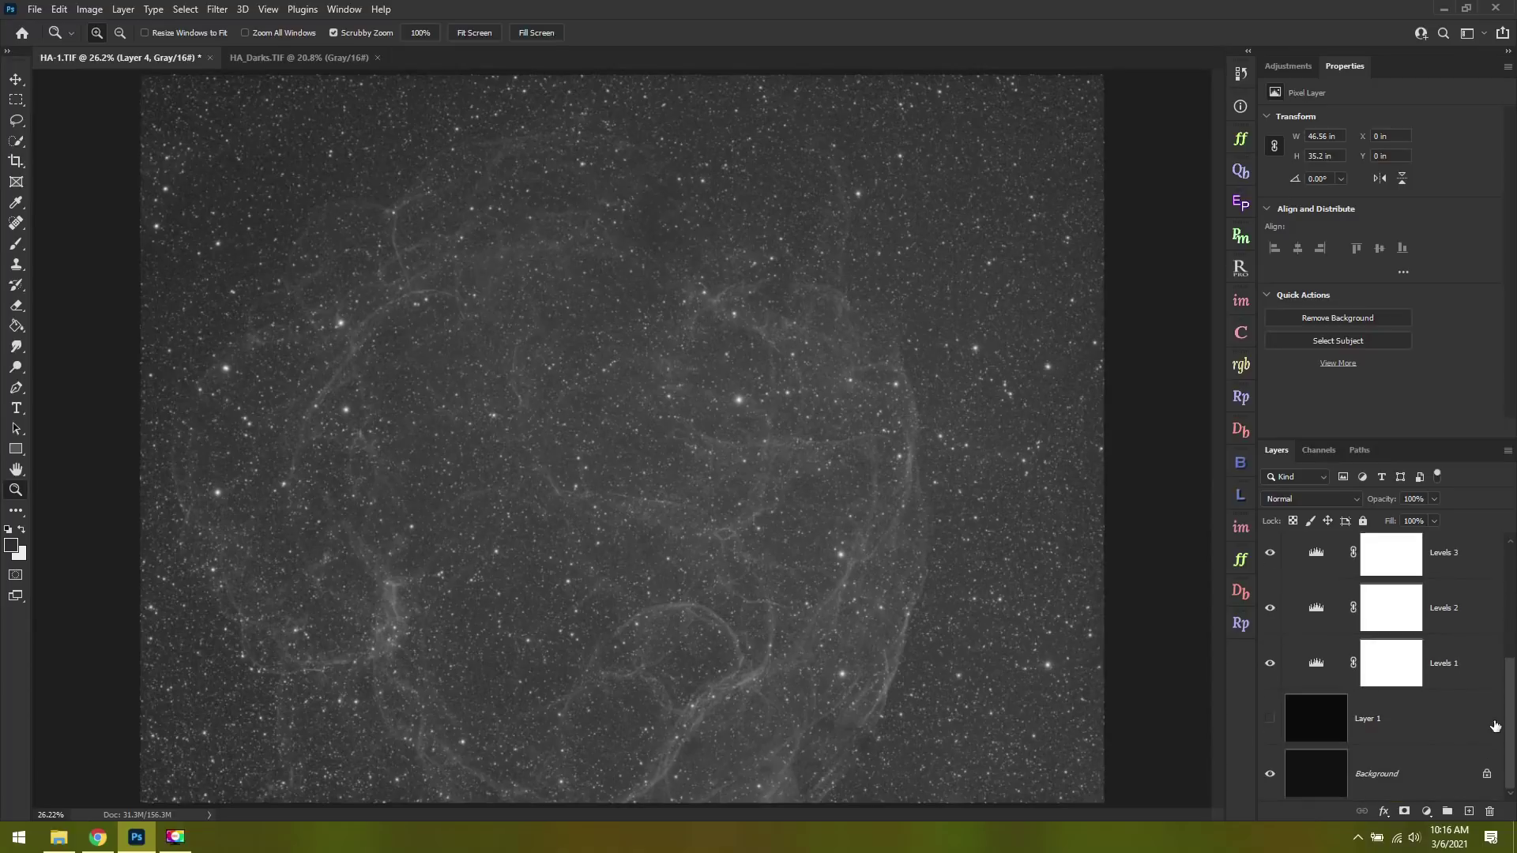
scroll(1424, 668, up, 2)
scroll(1424, 668, up, 1)
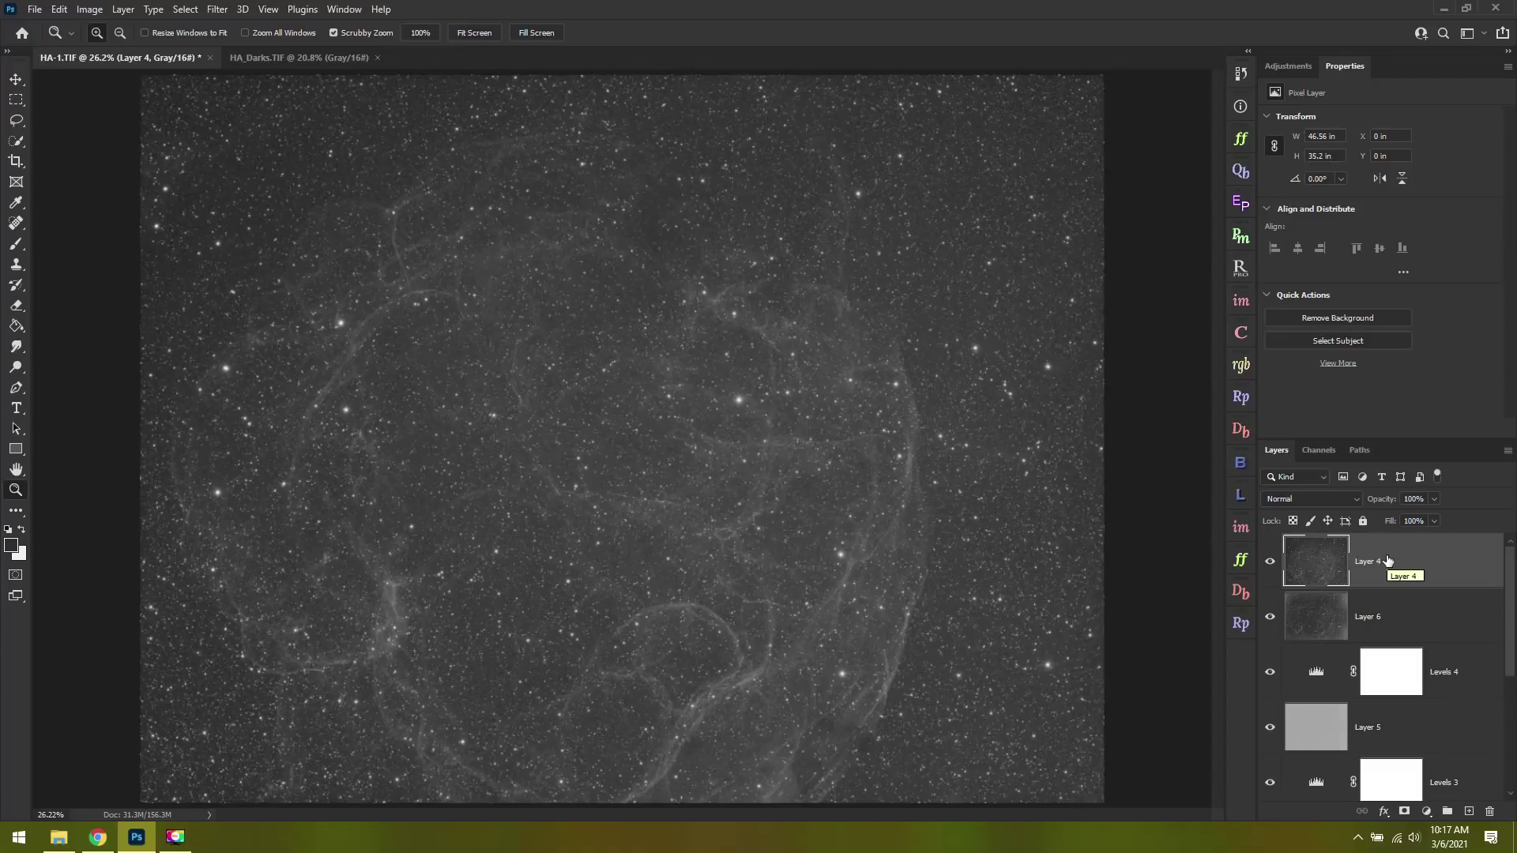
click(1270, 561)
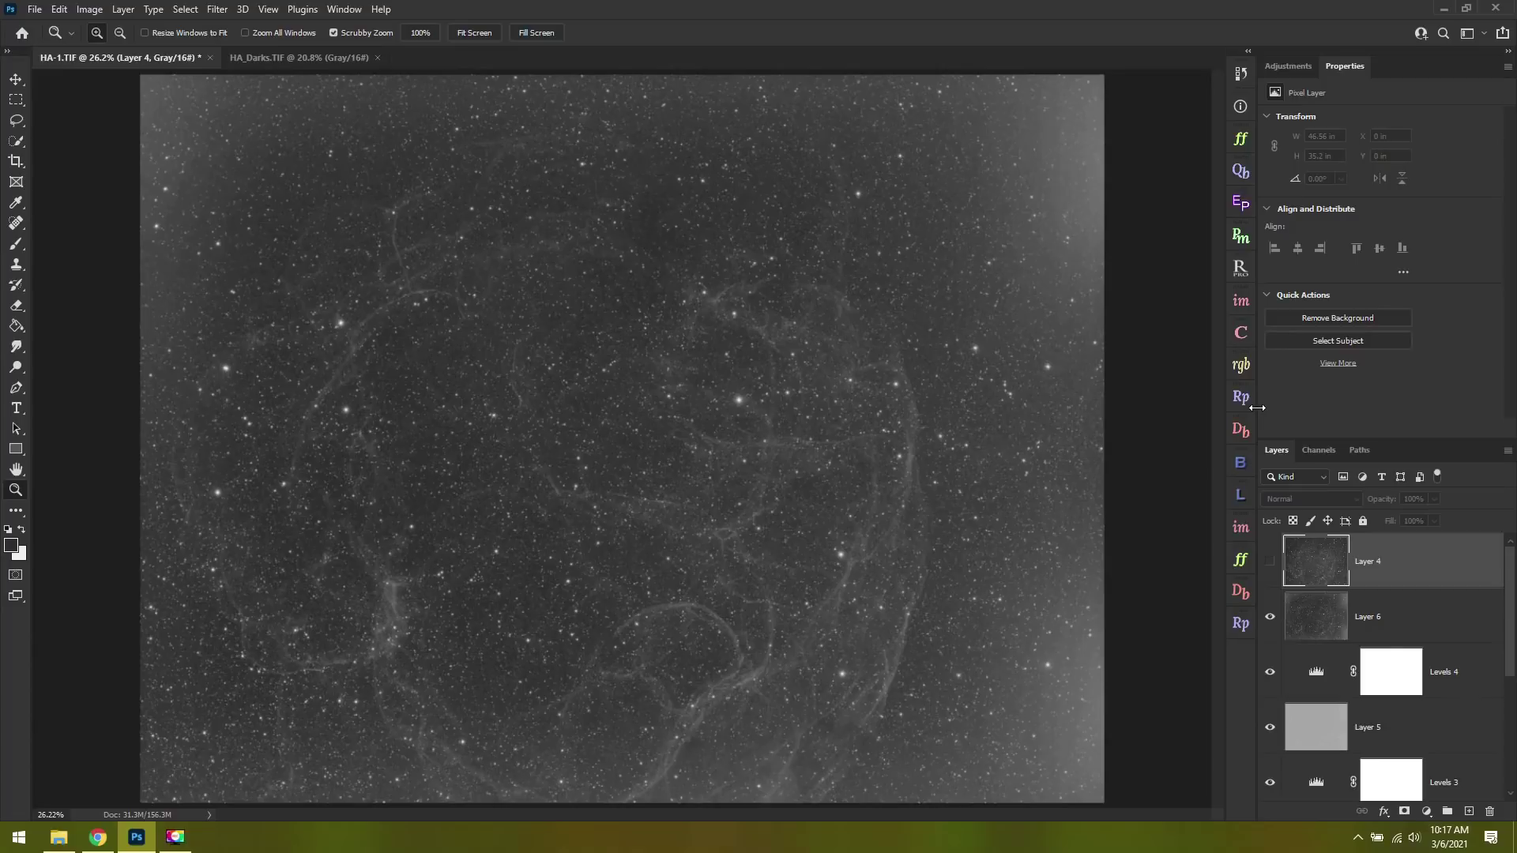
click(217, 8)
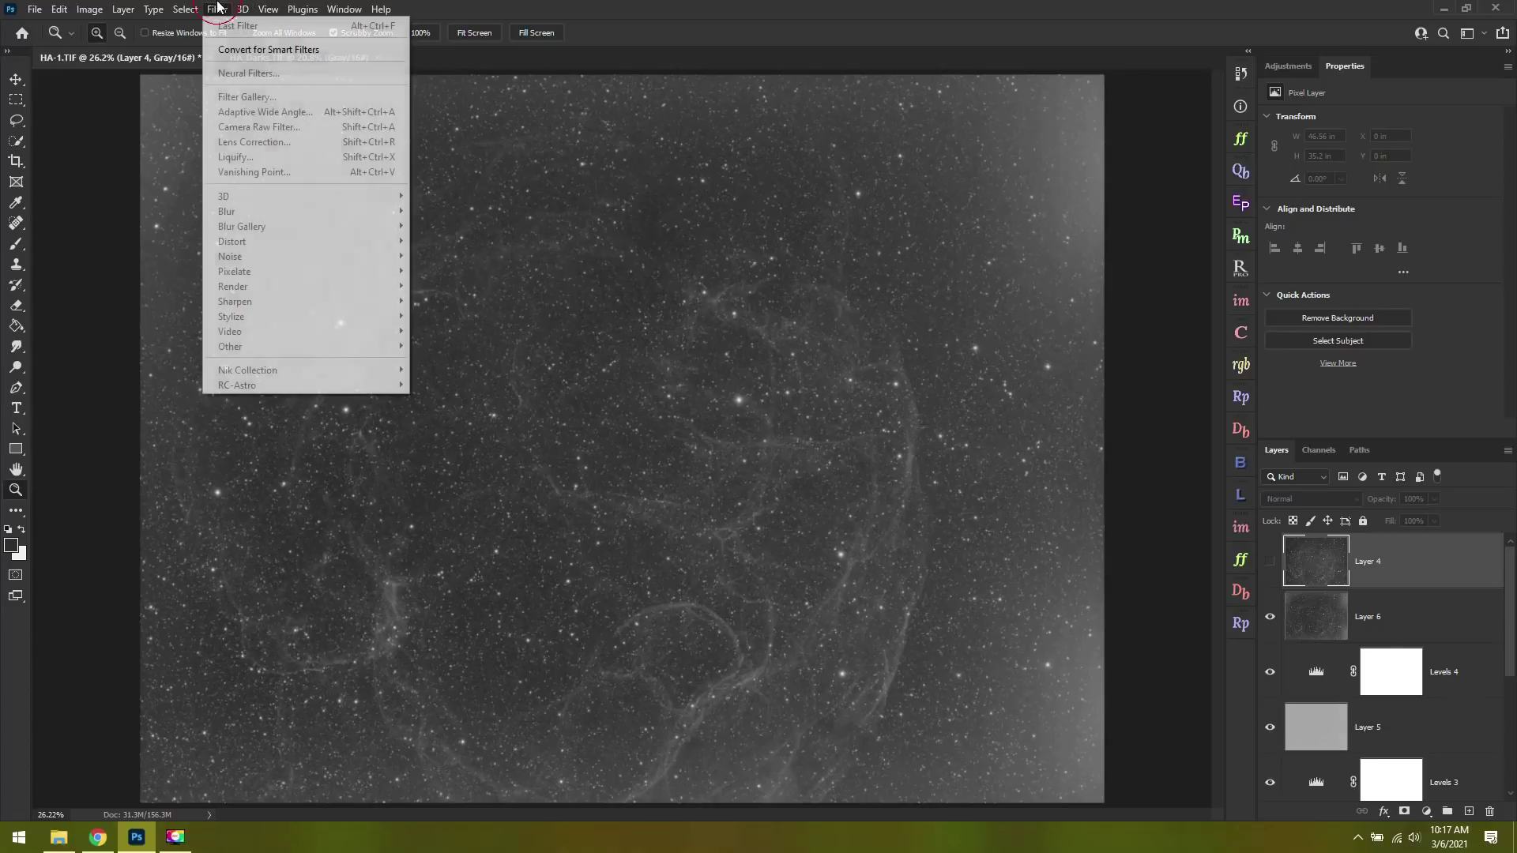
click(735, 17)
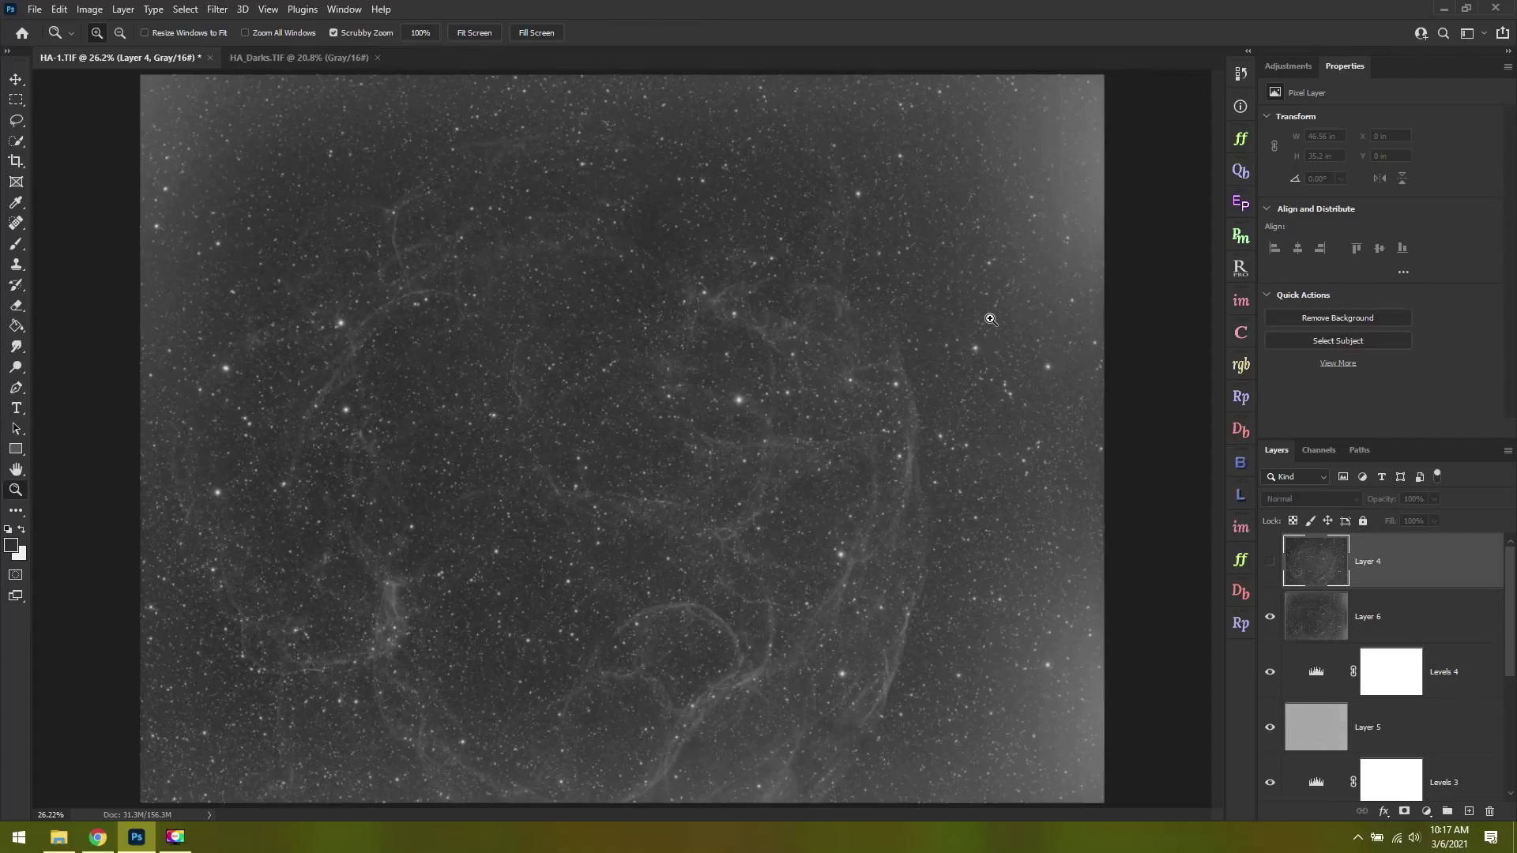
- Compare the image with and without Layer 4, inspecting the star field beside the nebula up close before fitting the whole image again
click(1270, 562)
click(1269, 561)
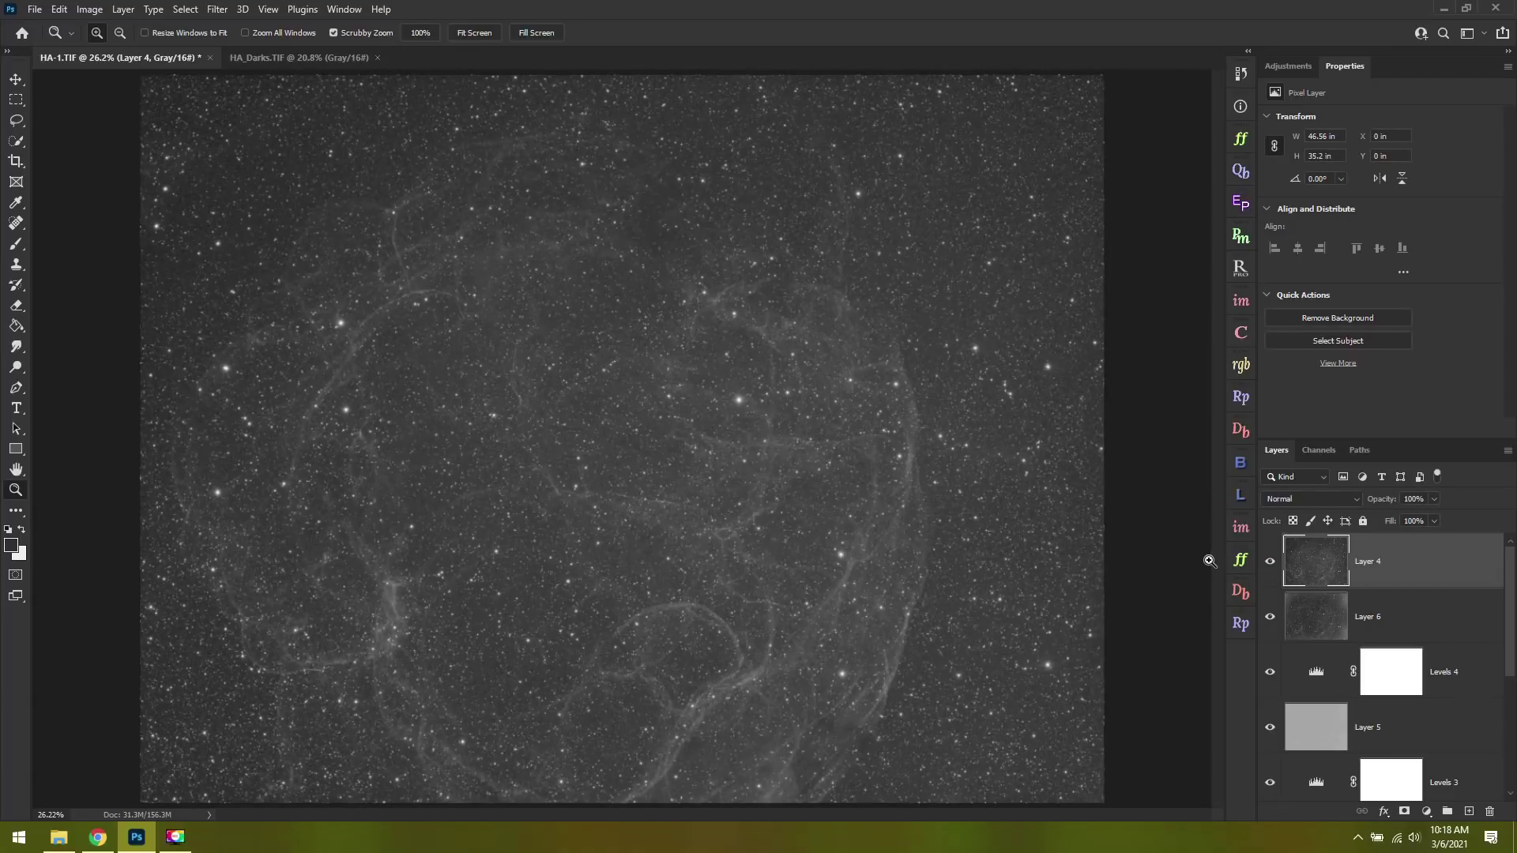
click(1271, 561)
click(1272, 561)
drag(923, 296, 1051, 362)
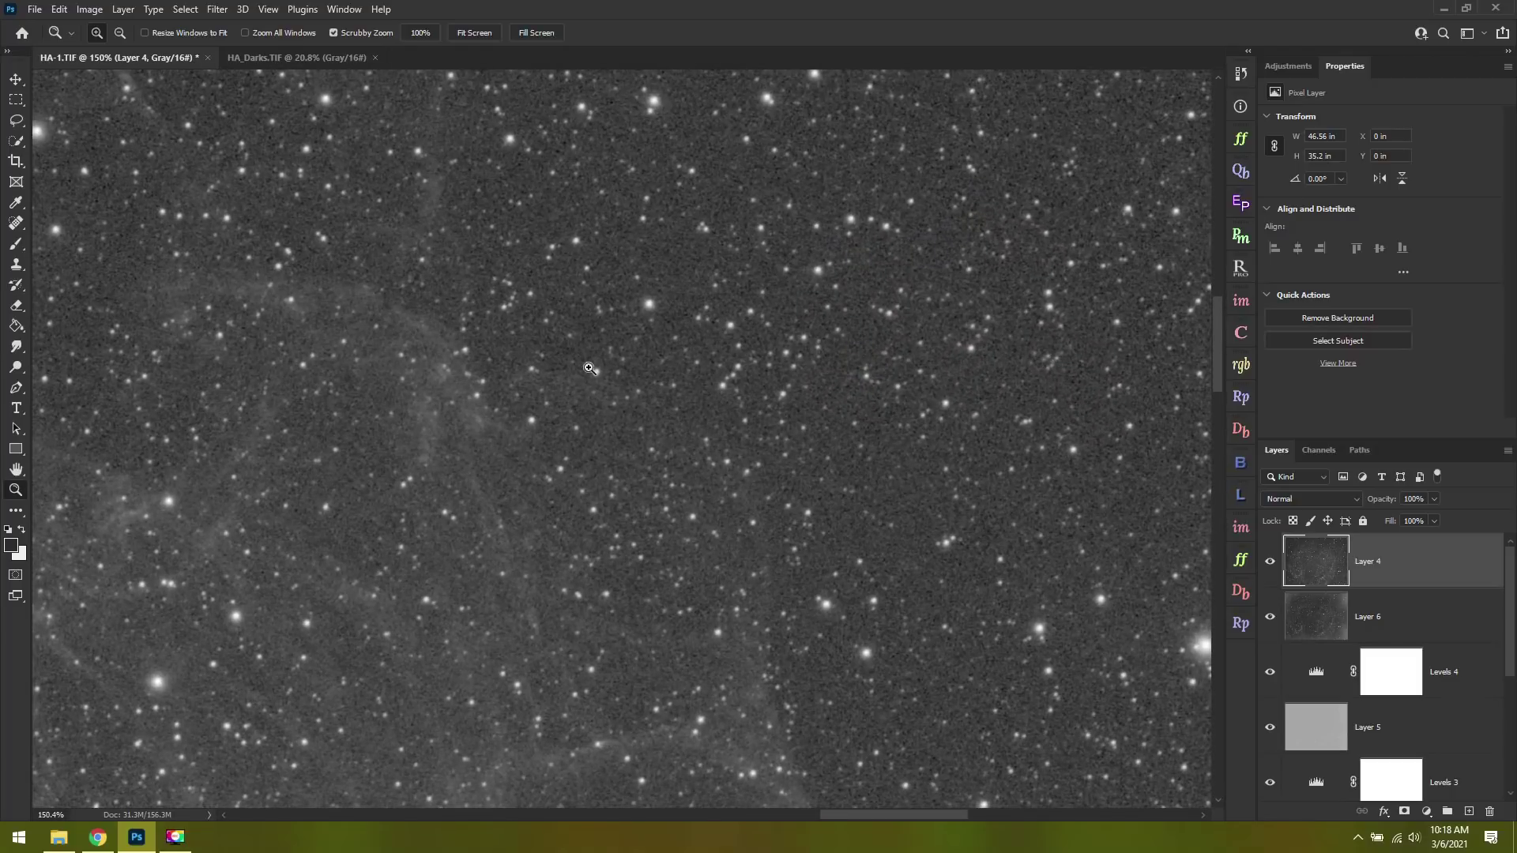
click(481, 36)
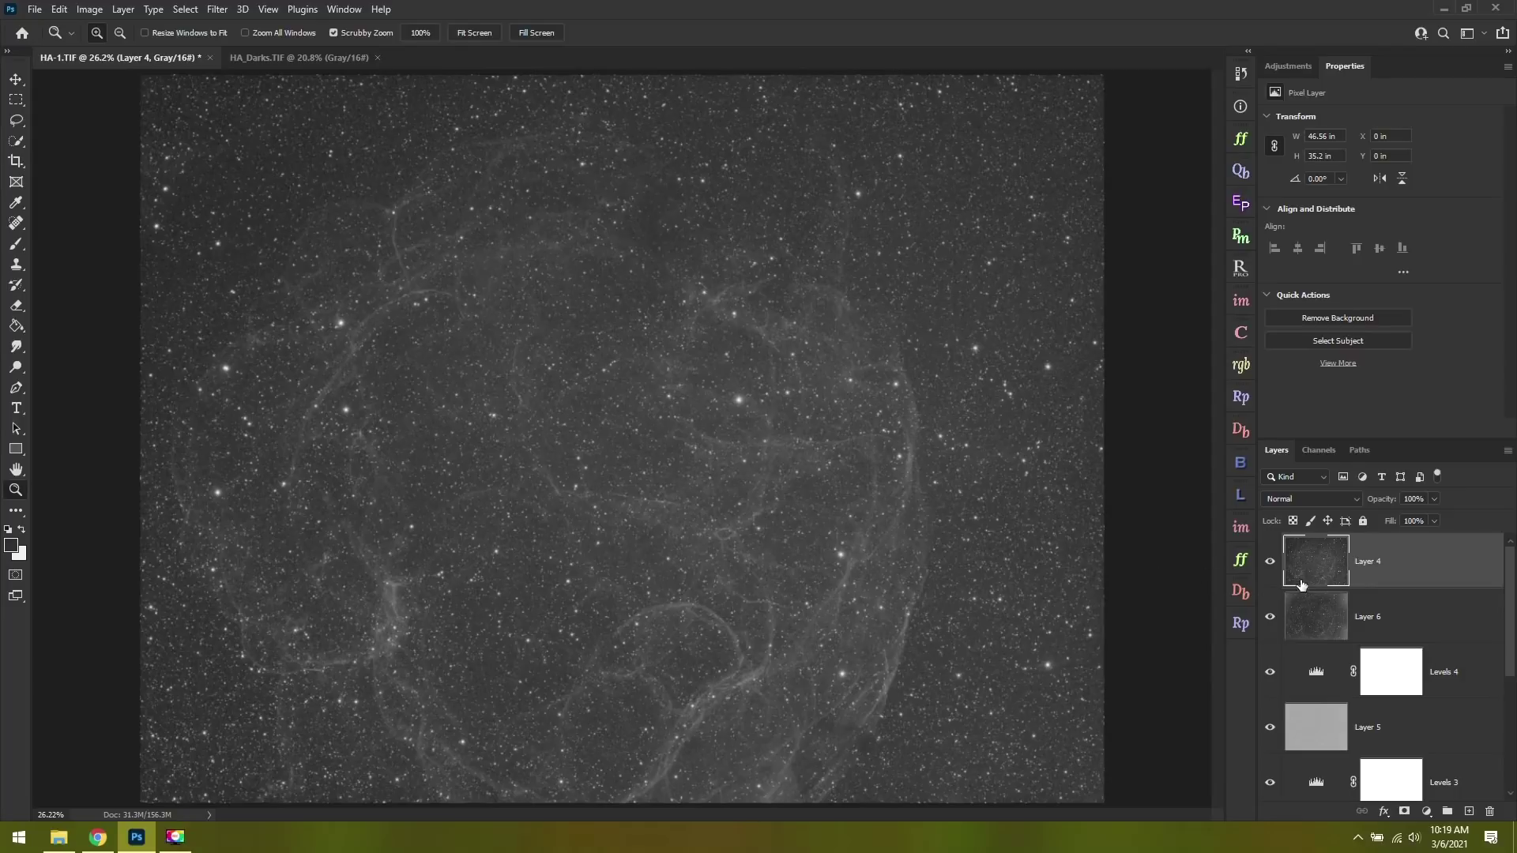
click(1270, 563)
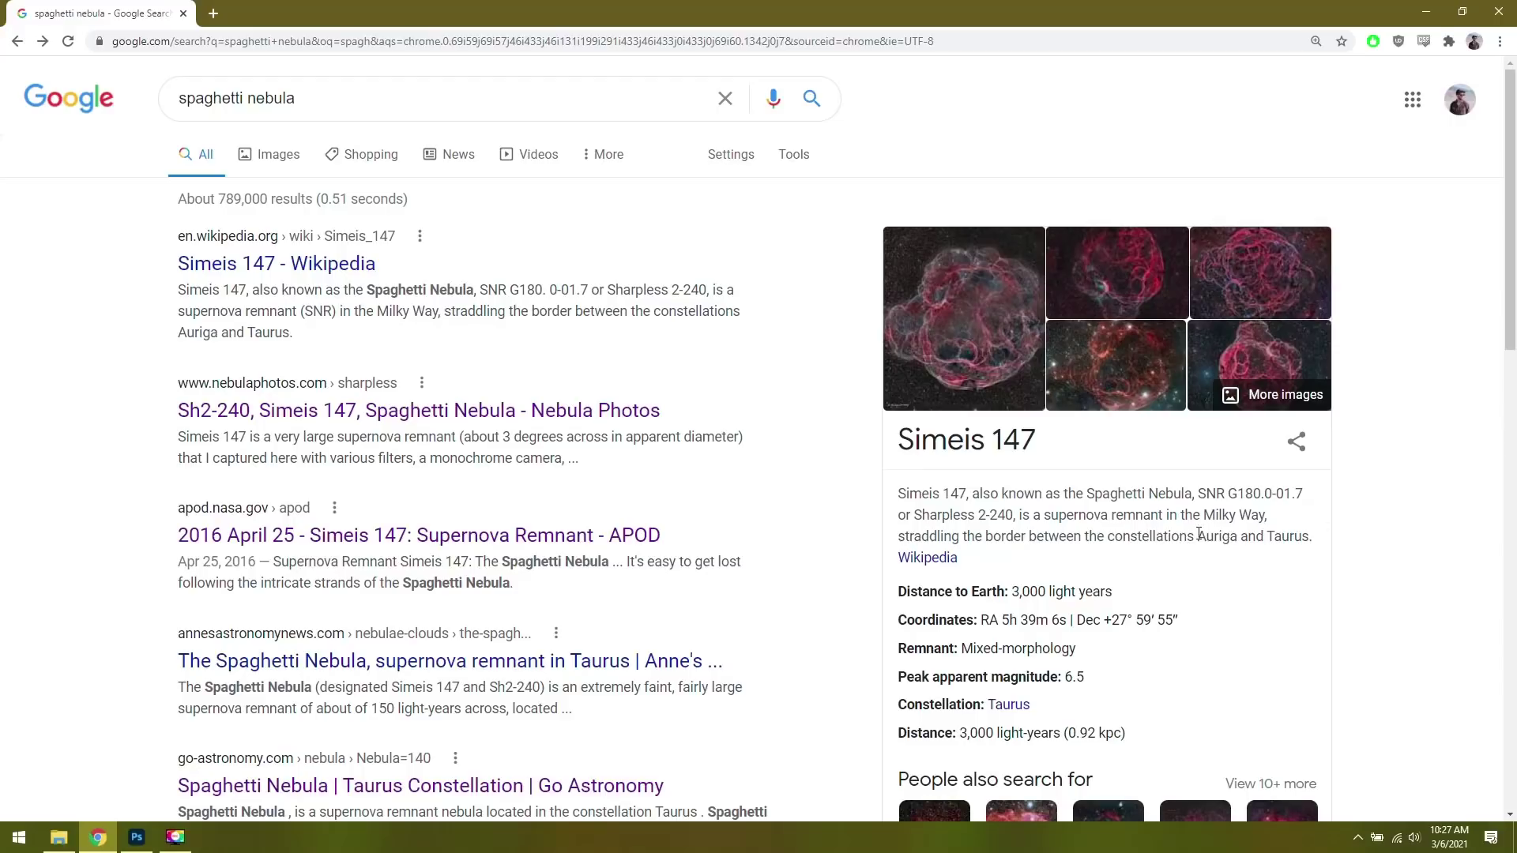
- Switch to Chrome and examine the Spaghetti Nebula's coordinates in the Google results, highlighting the RA and Dec values
drag(979, 619, 1258, 626)
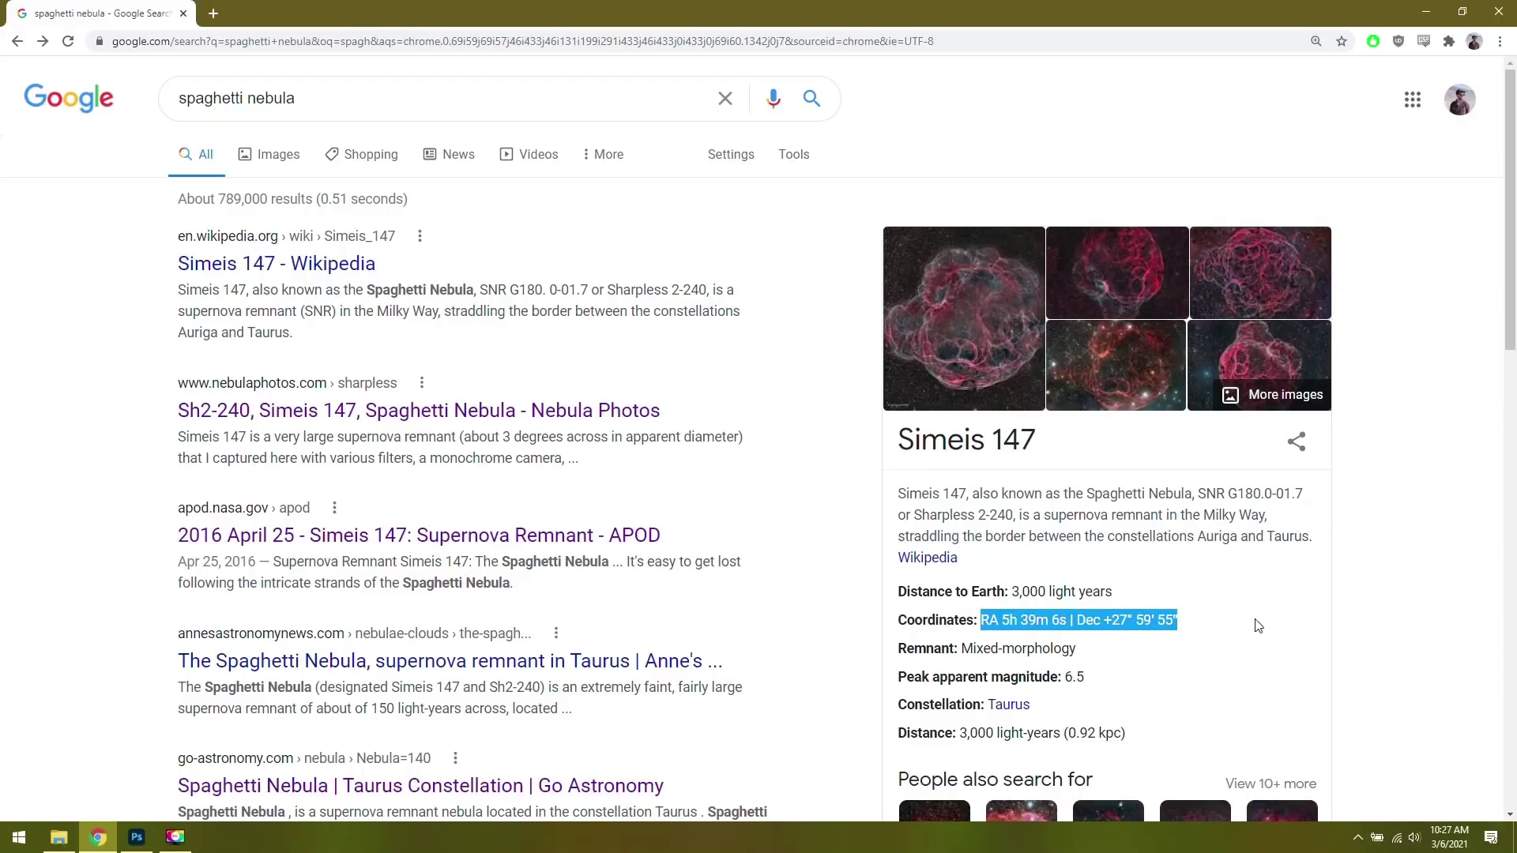
click(1257, 635)
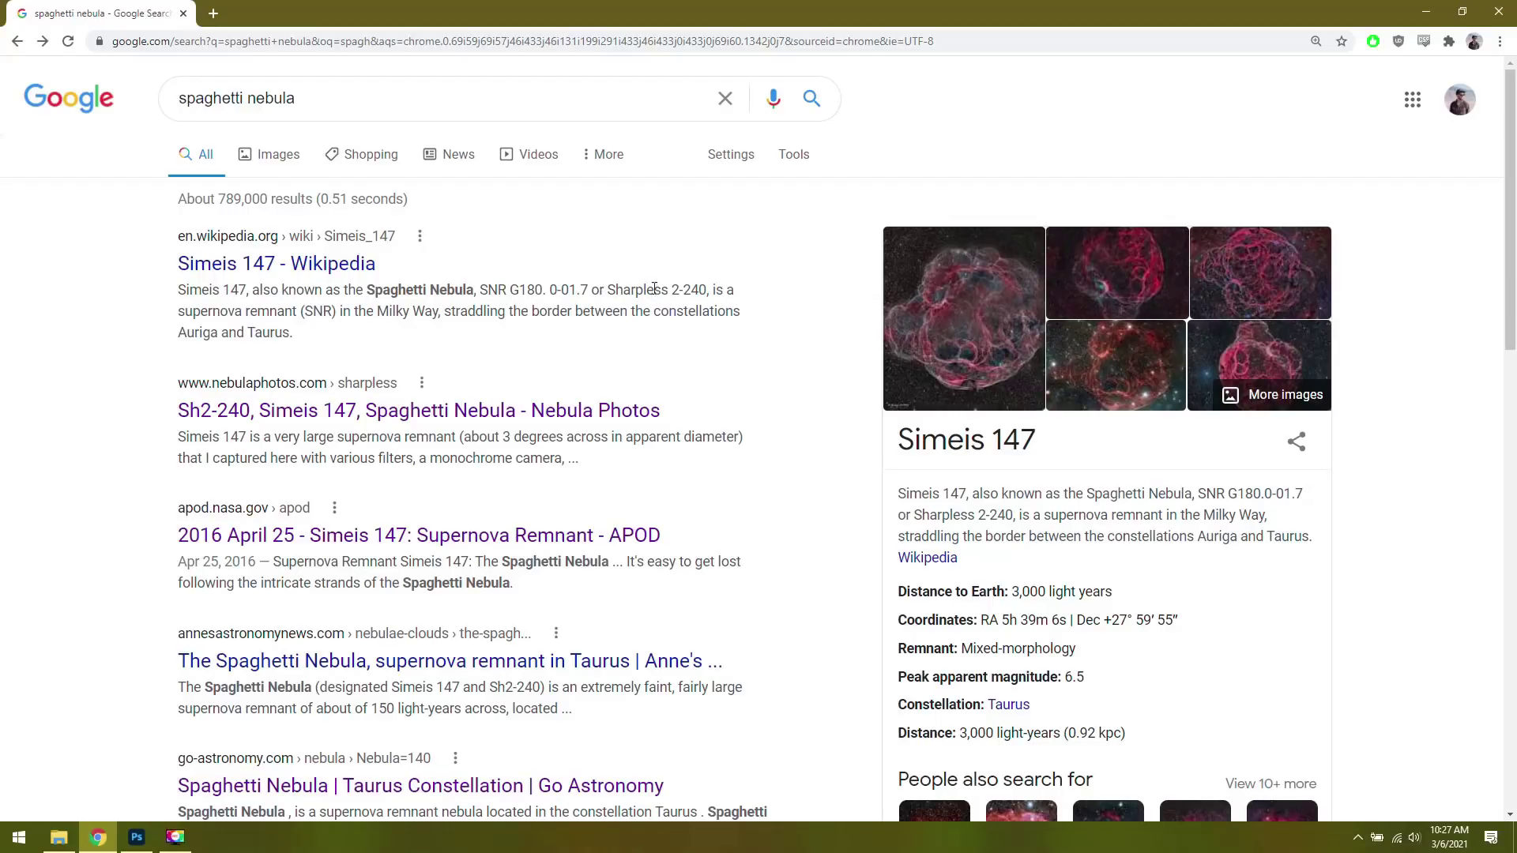
click(245, 93)
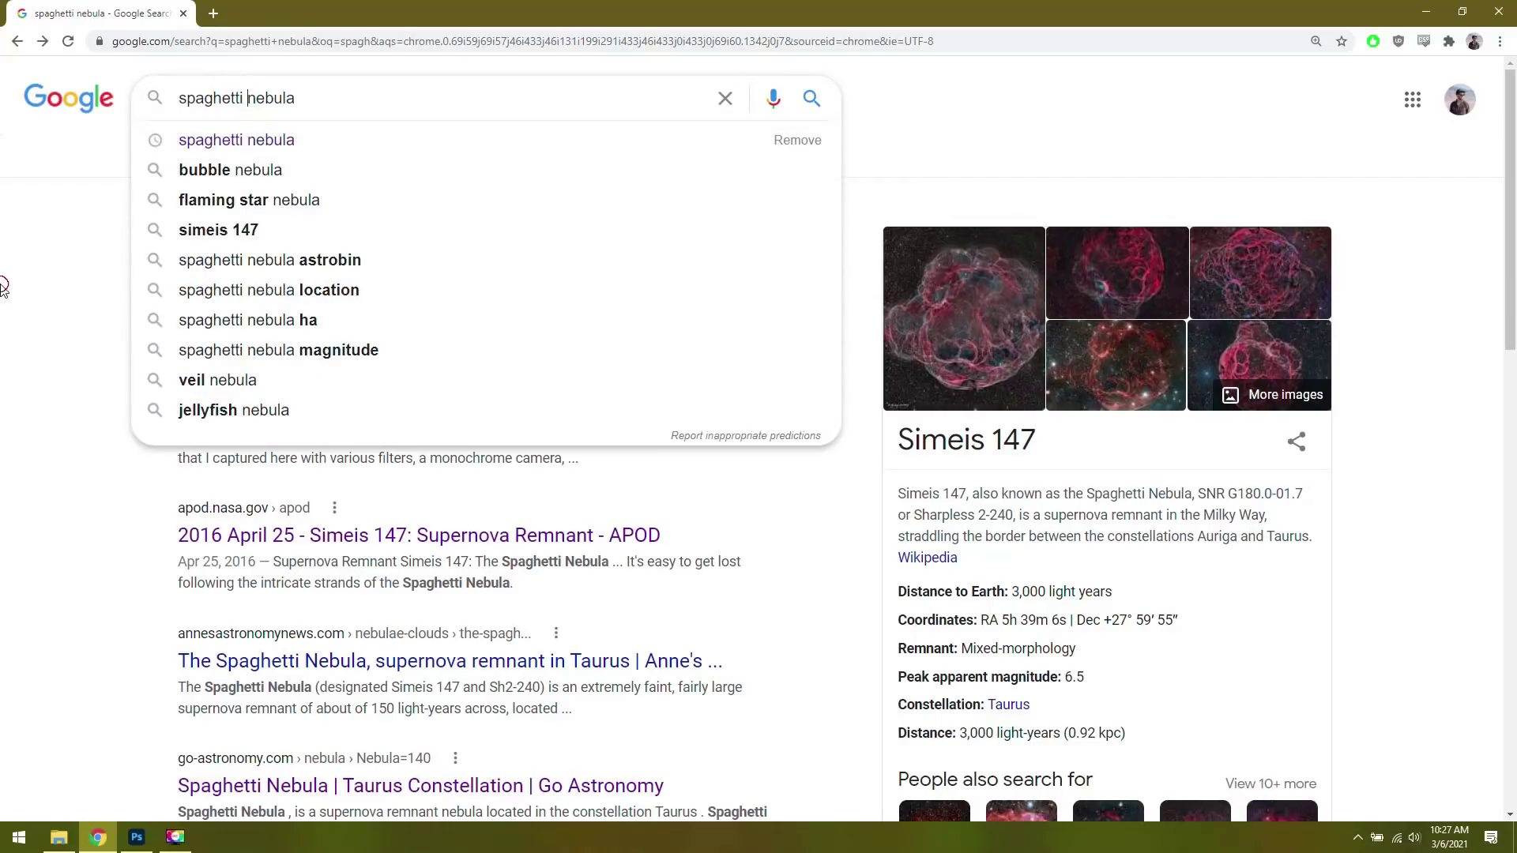
click(79, 336)
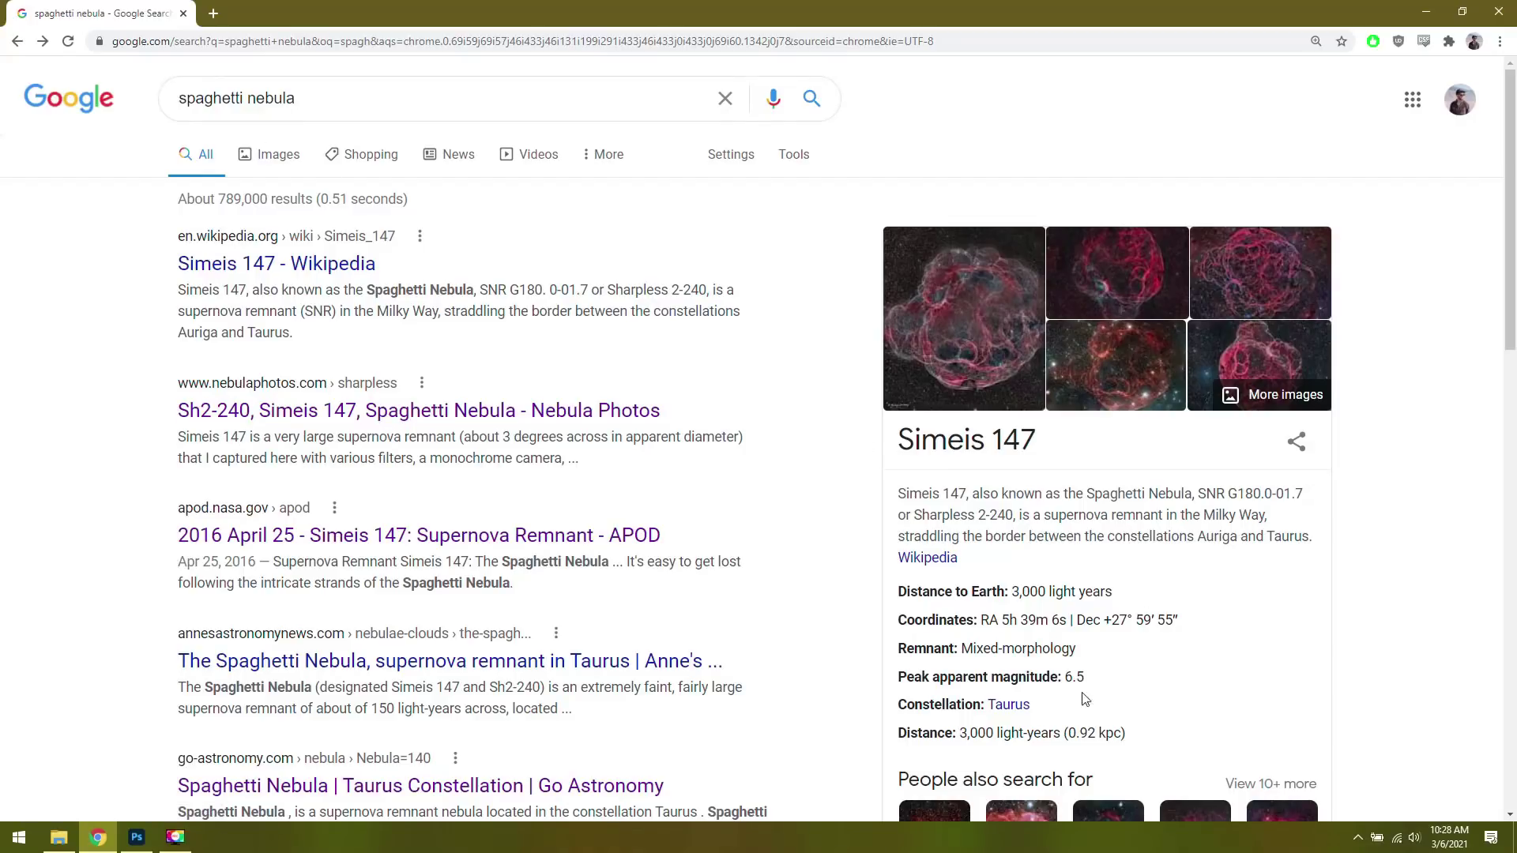
drag(981, 620, 1198, 622)
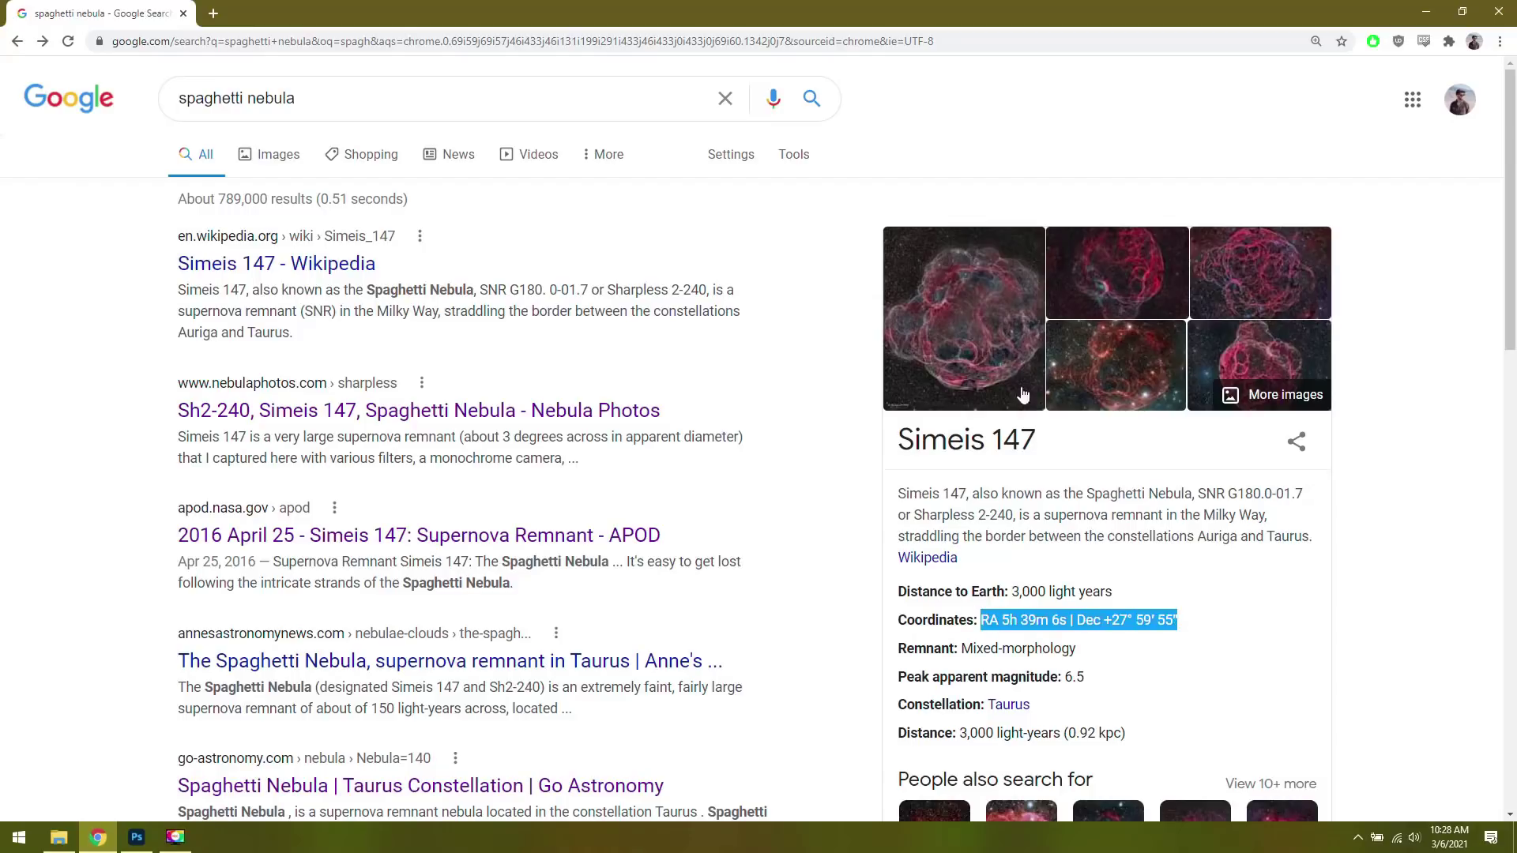
click(1234, 618)
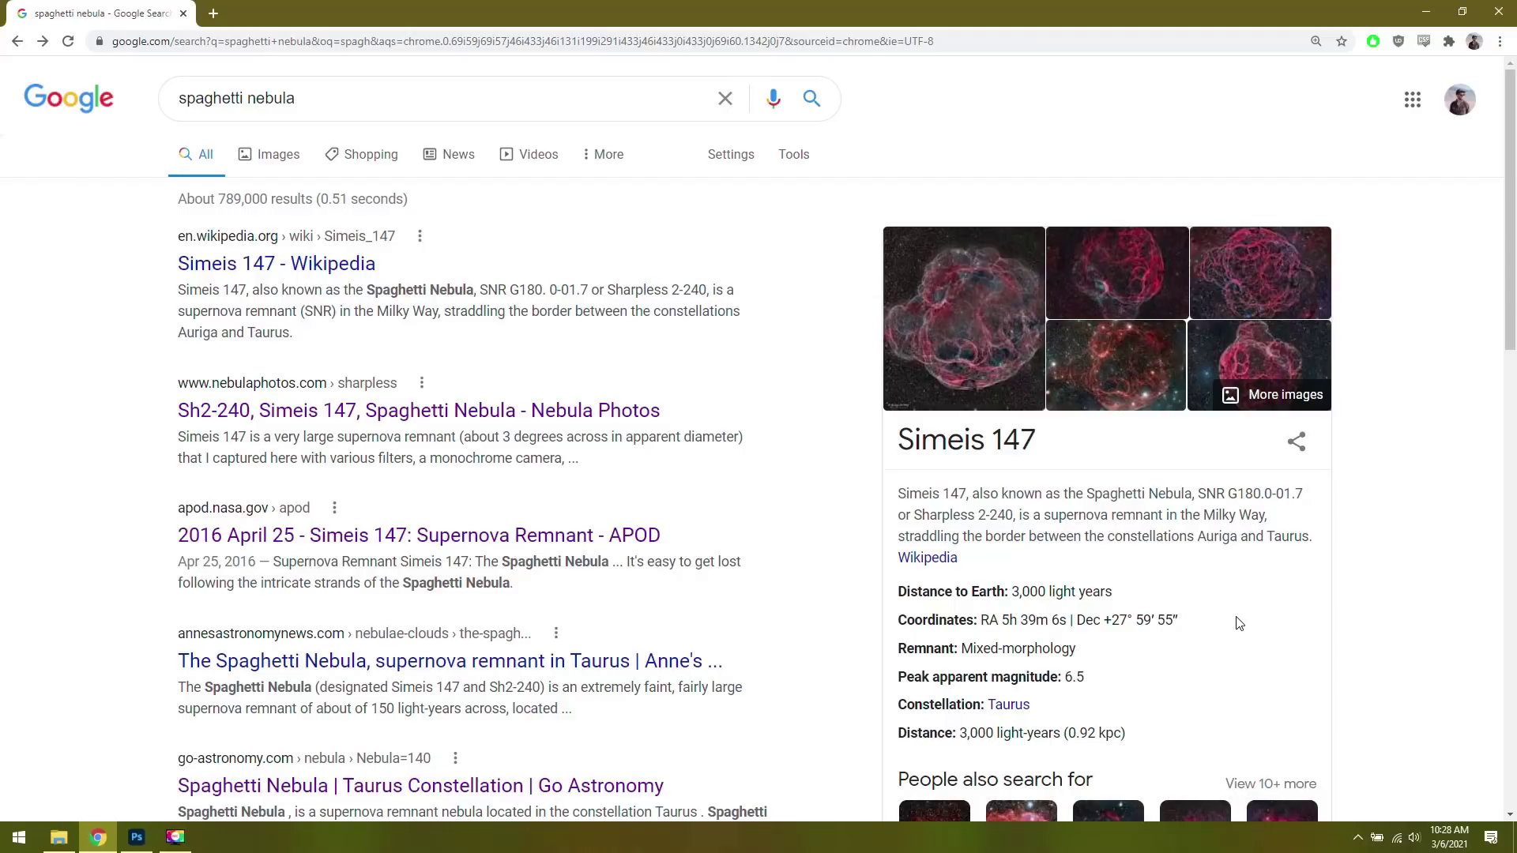
- Search Google for "thor's helmet nebula"
triple_click(400, 113)
text(thr)
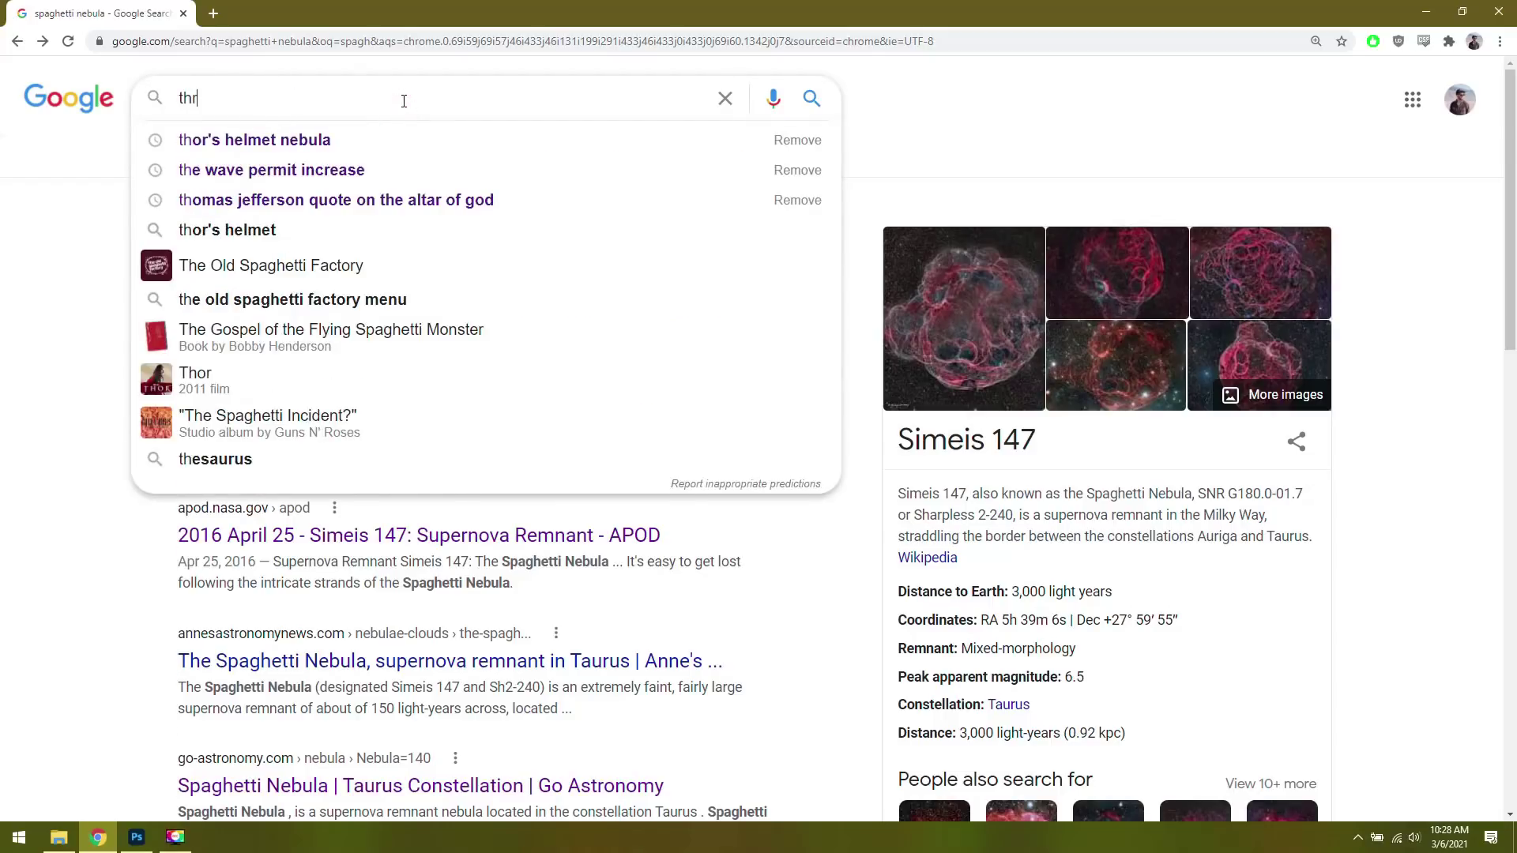
text(o)
key(BackSpace)
key(BackSpace)
text(or's helmet)
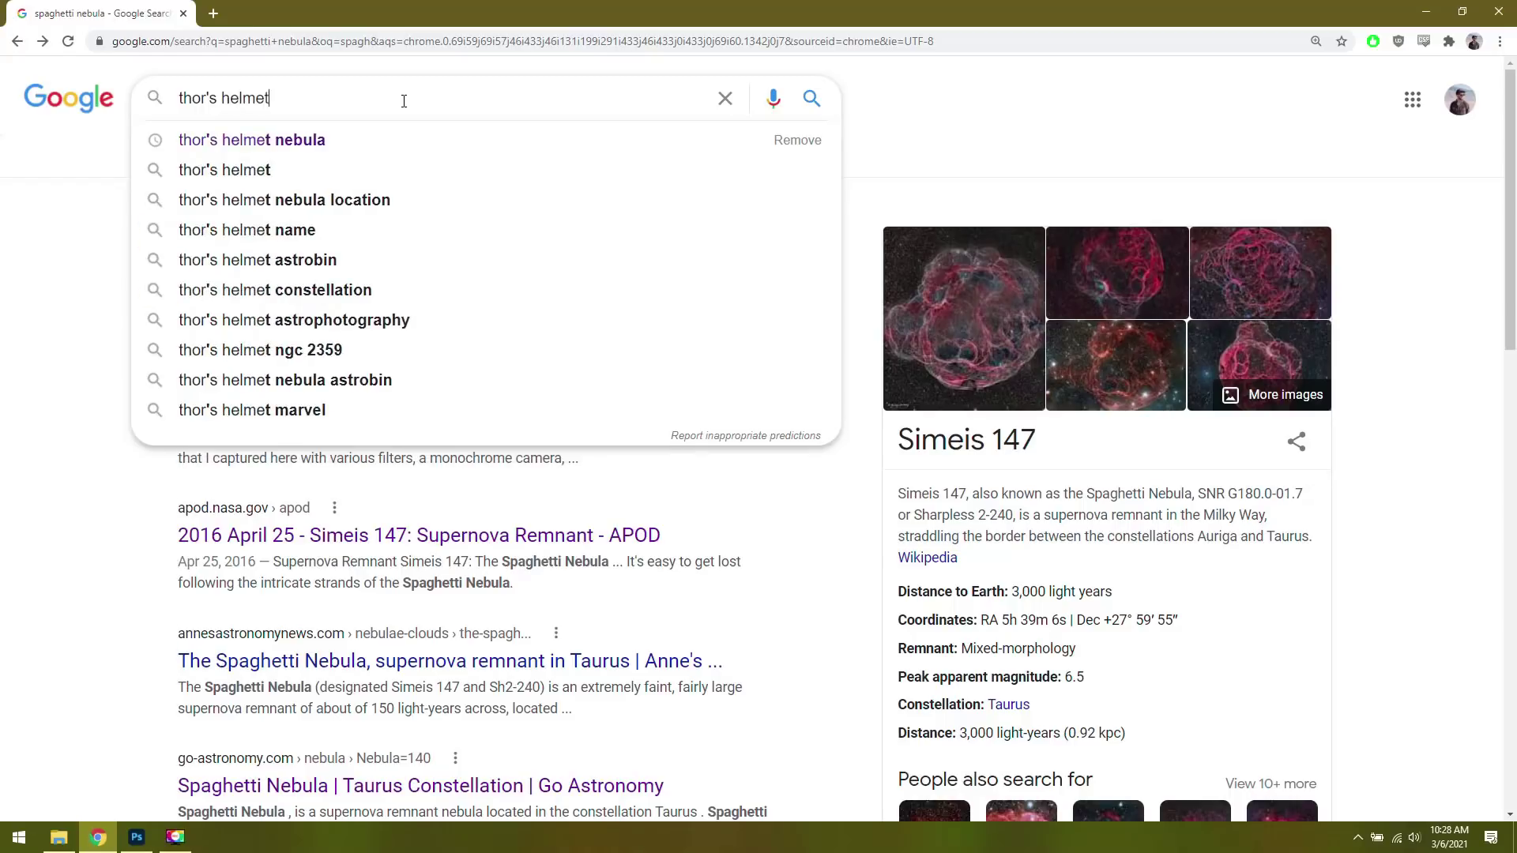
text( nebula)
key(Return)
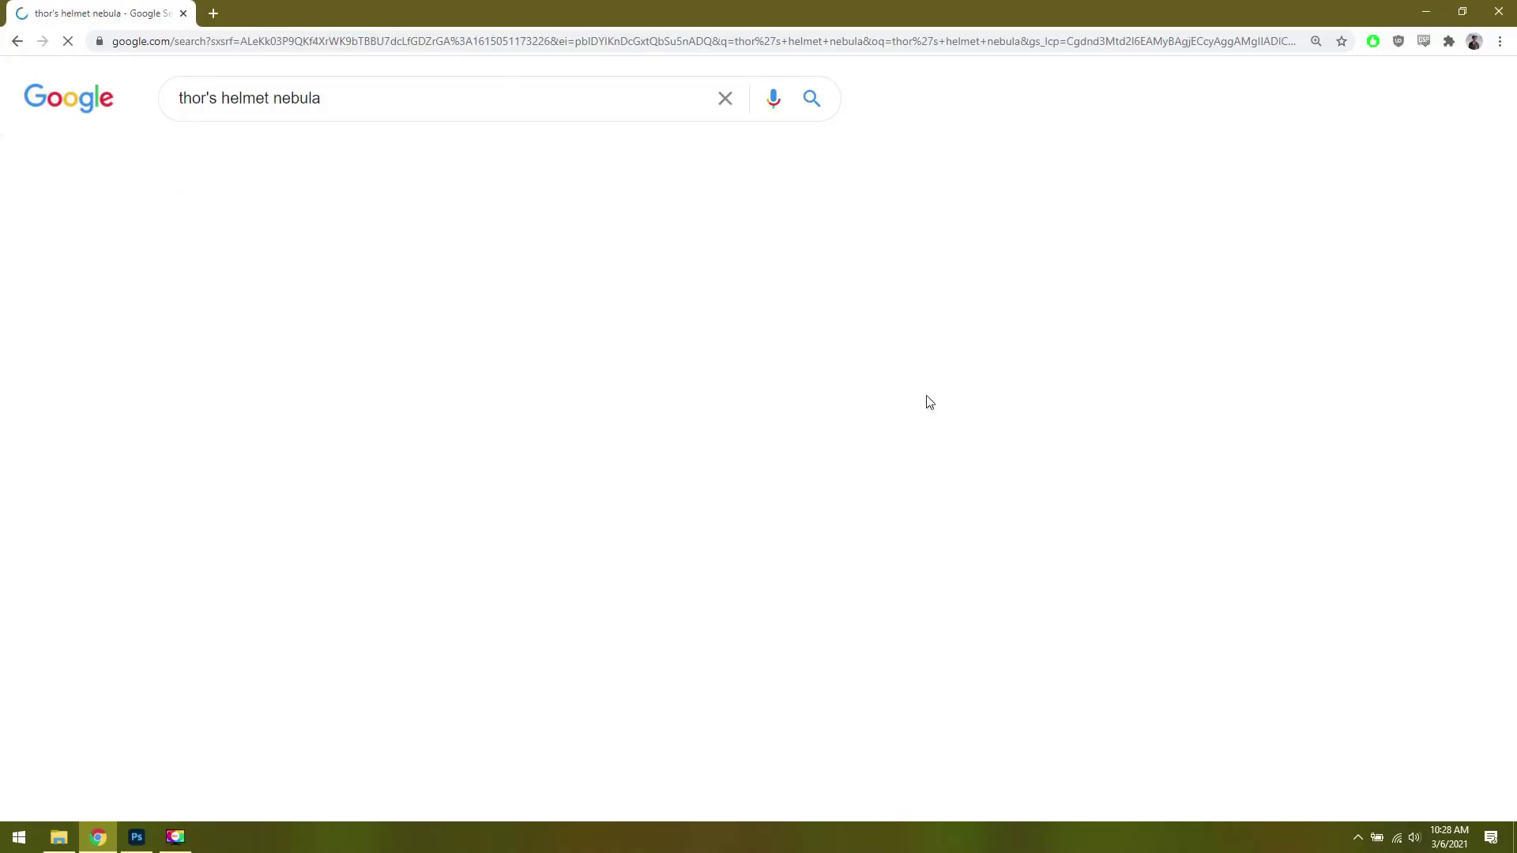
- Check the Wikipedia article on NGC 2359 for the nebula's catalogue name, then go back to the earlier search results
scroll(1049, 617, down, 3)
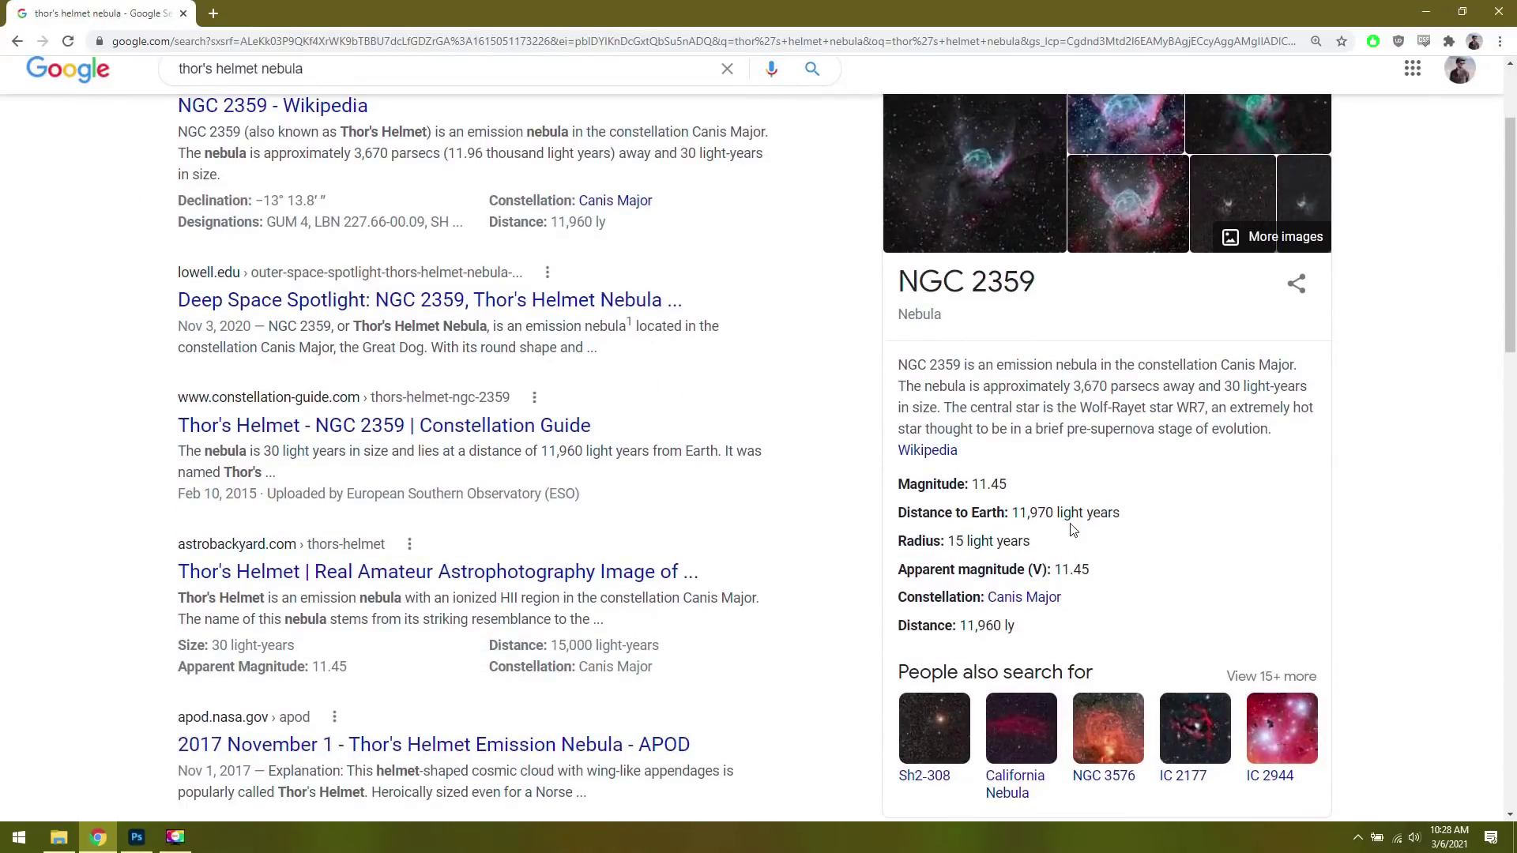
scroll(1073, 529, up, 2)
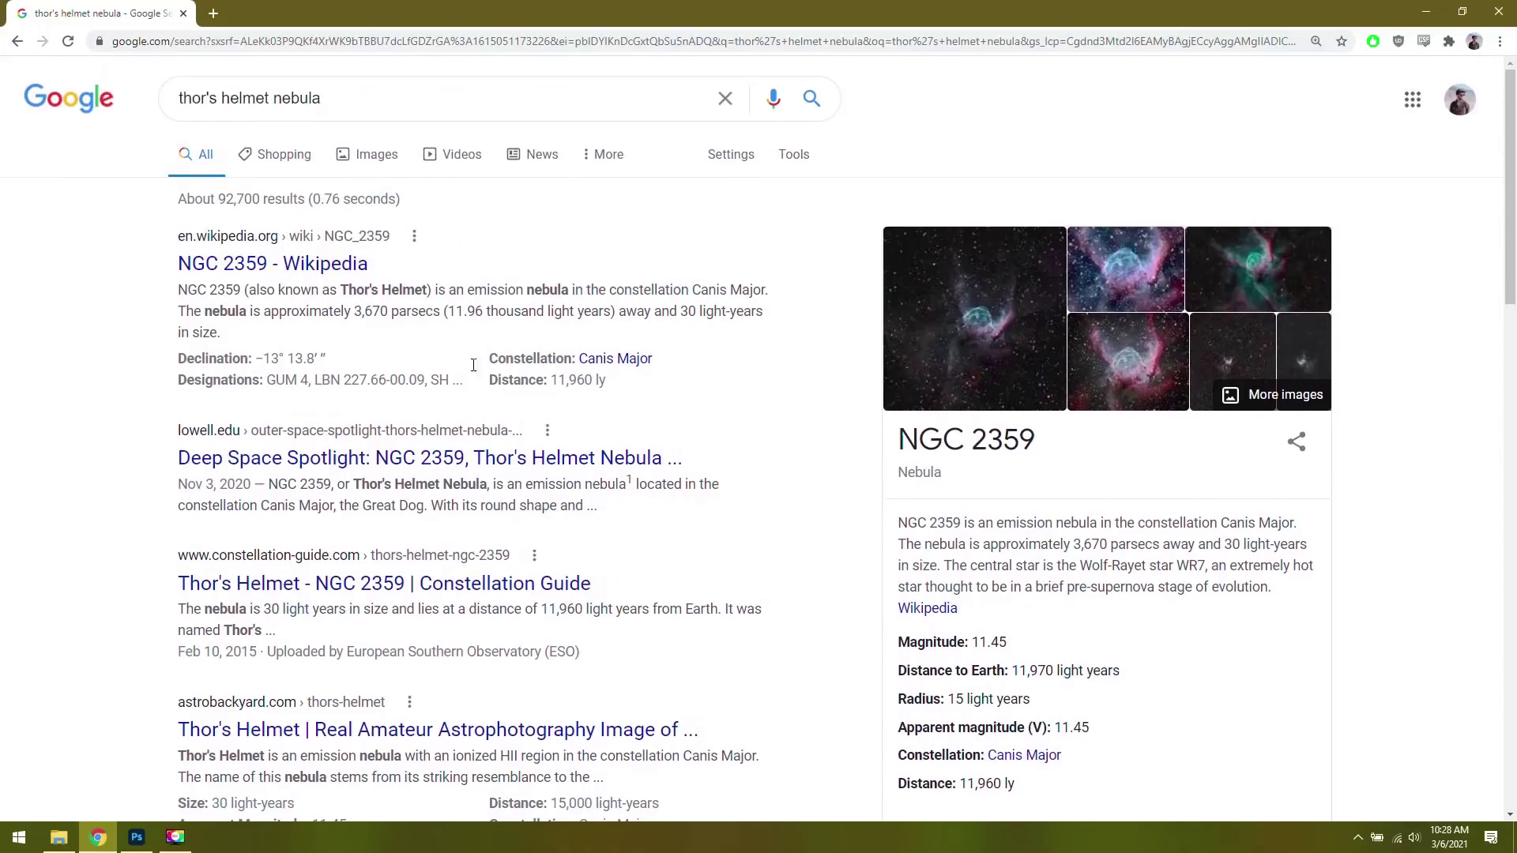
click(320, 265)
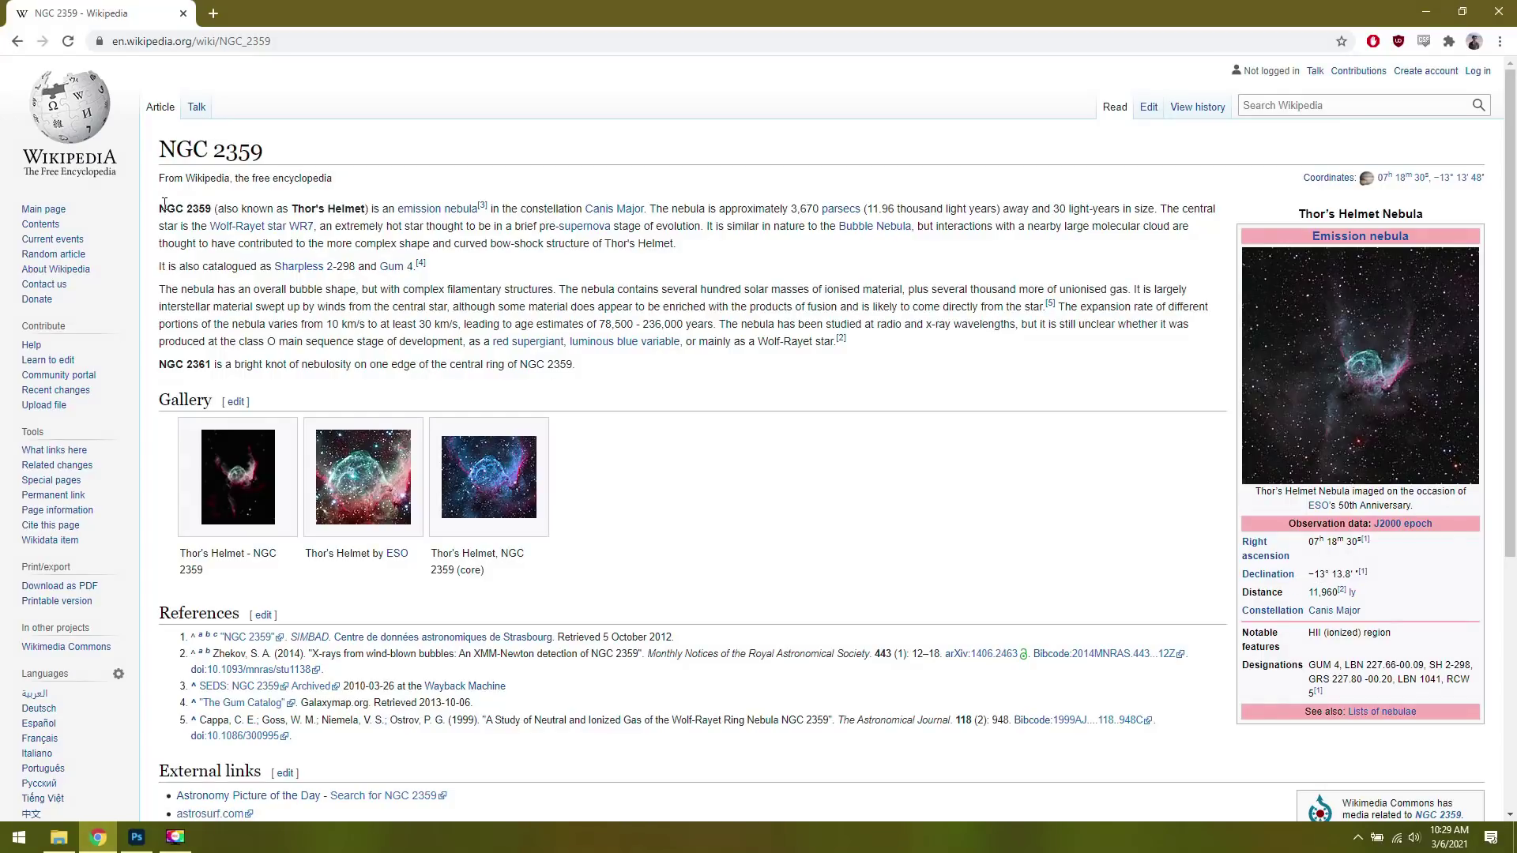
drag(161, 208, 210, 209)
click(363, 221)
key(alt+Left)
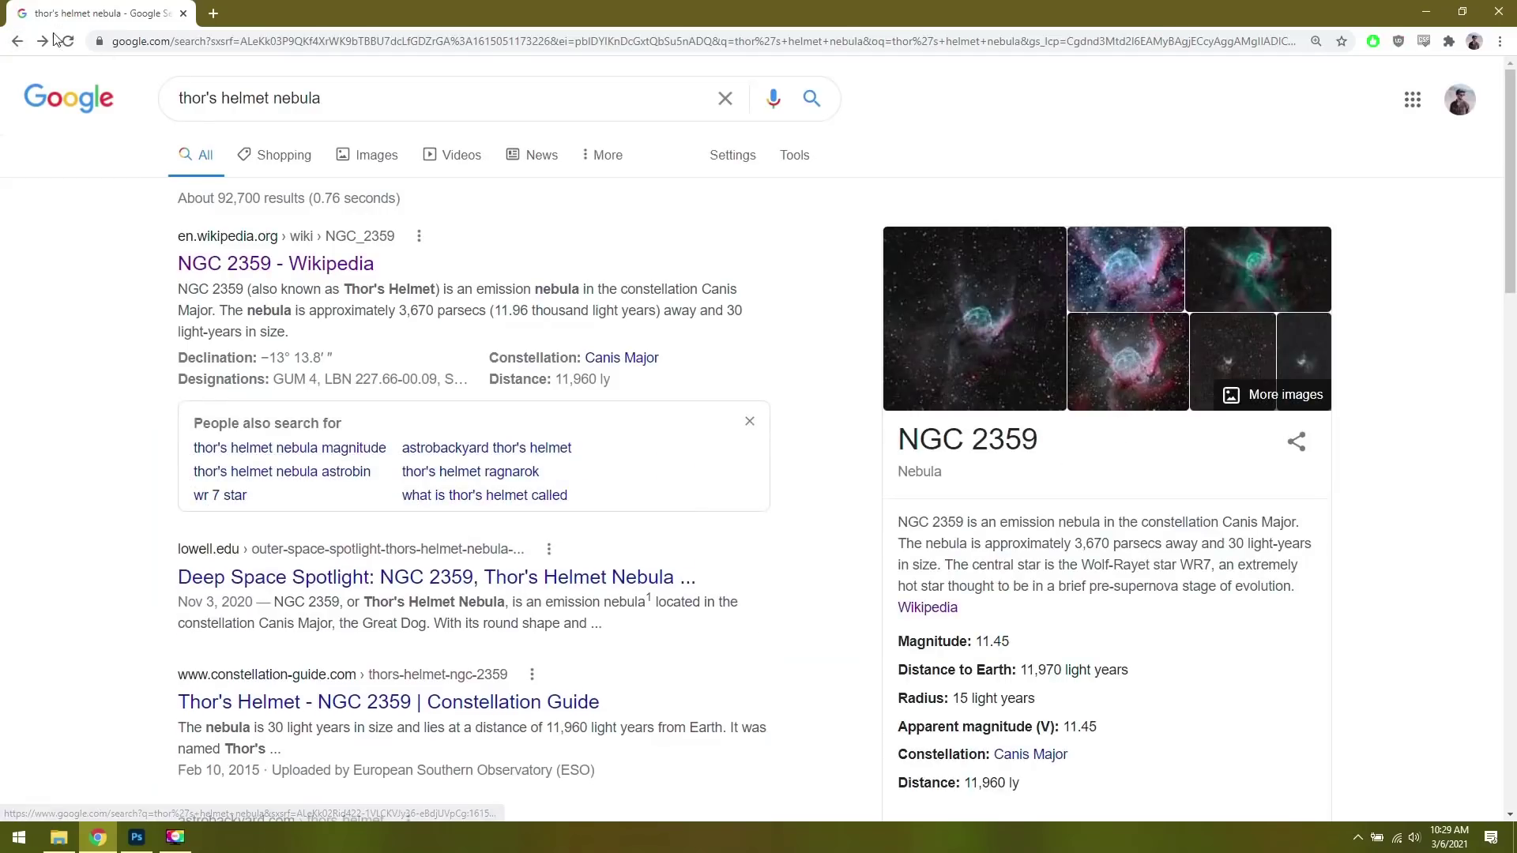
key(alt+Left)
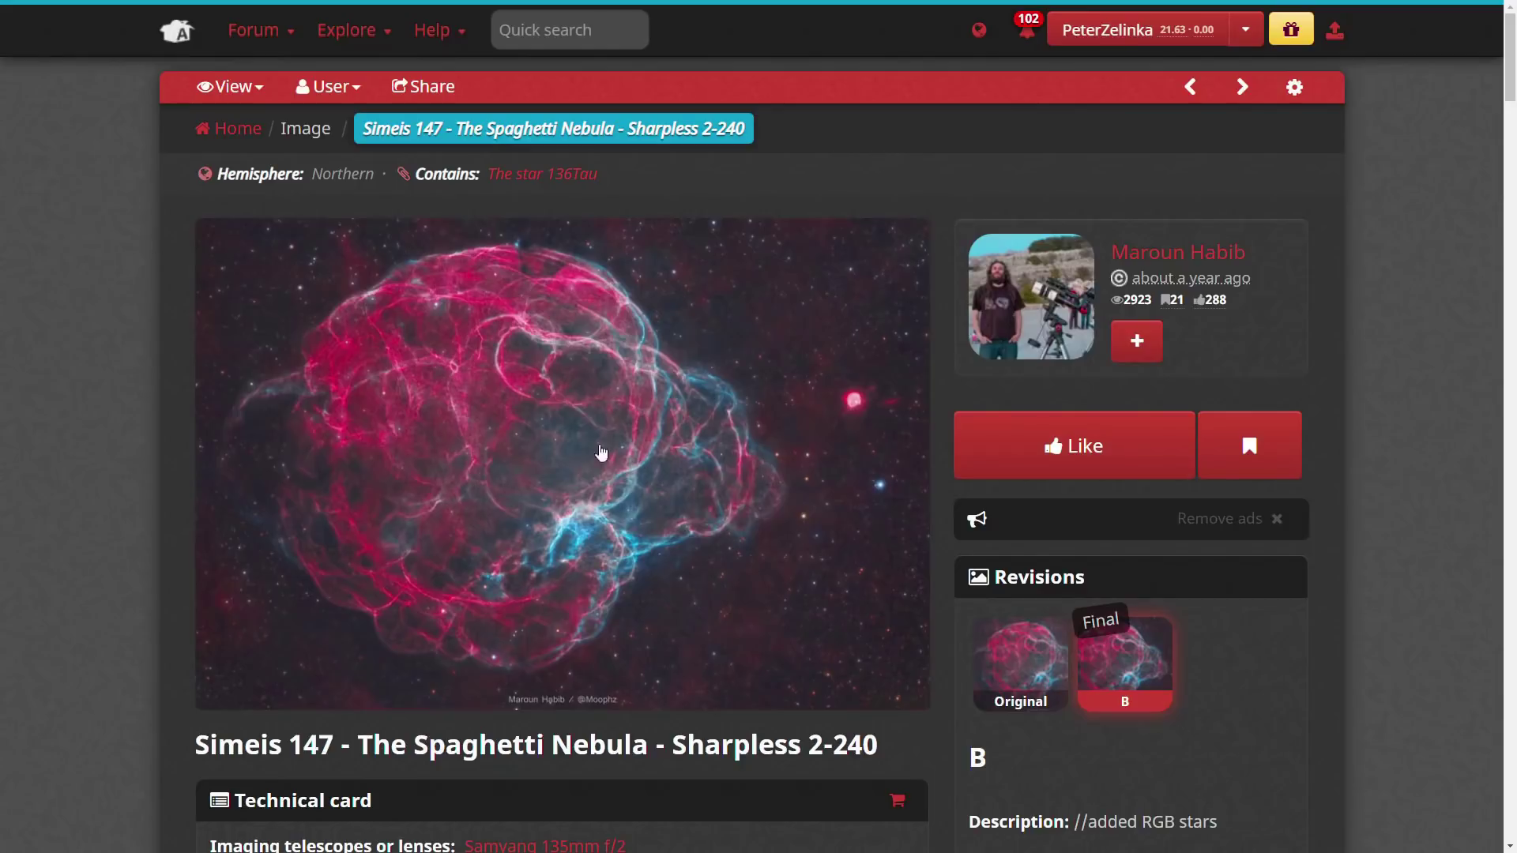
- Examine the AstroBin image of Simeis 147 and the imaging equipment listed in its technical card
scroll(41, 464, down, 3)
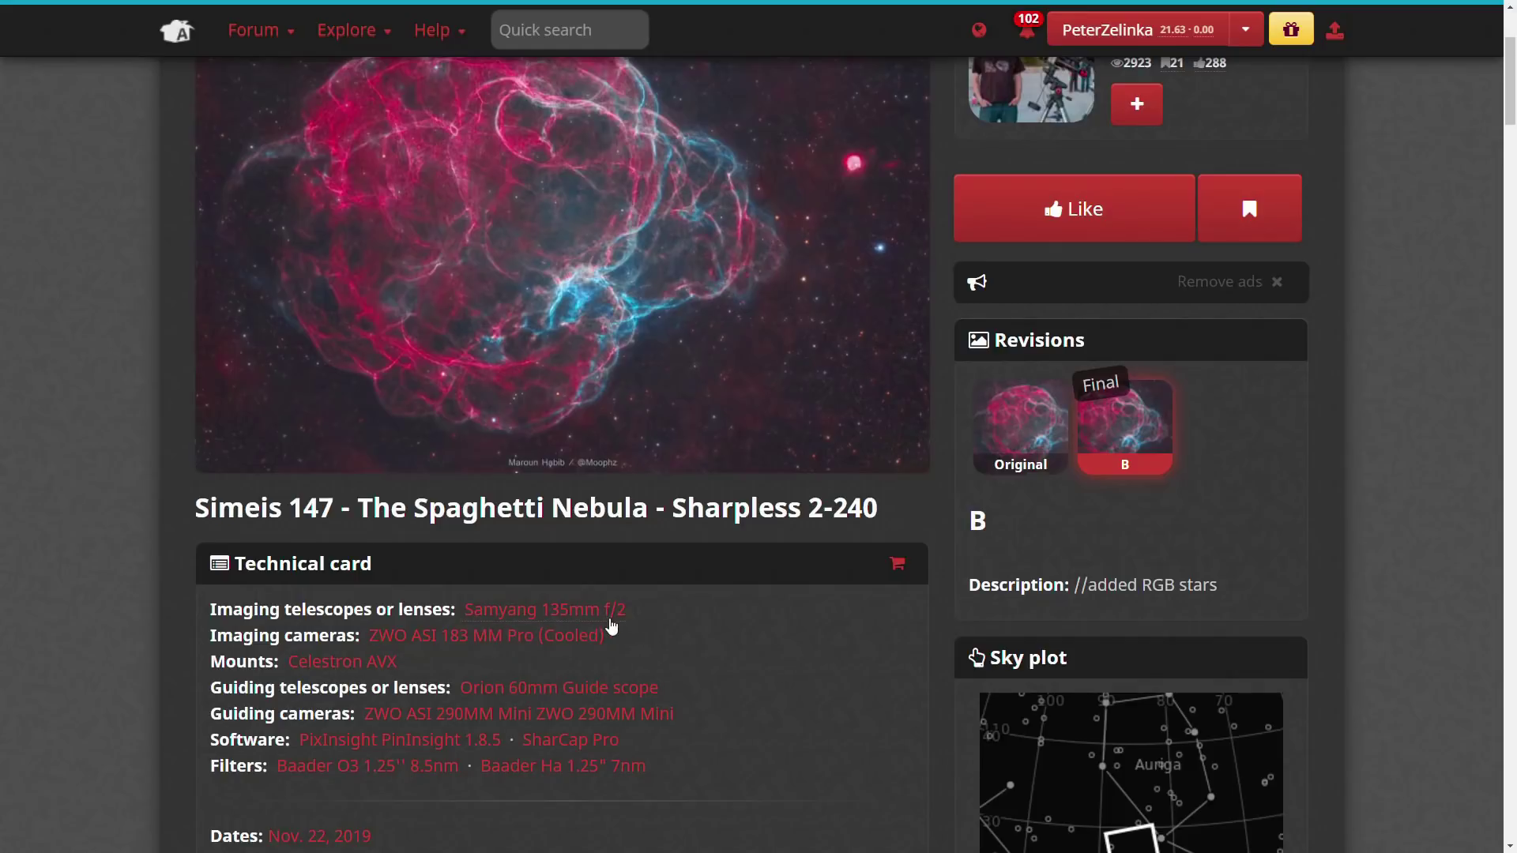
scroll(785, 656, up, 1)
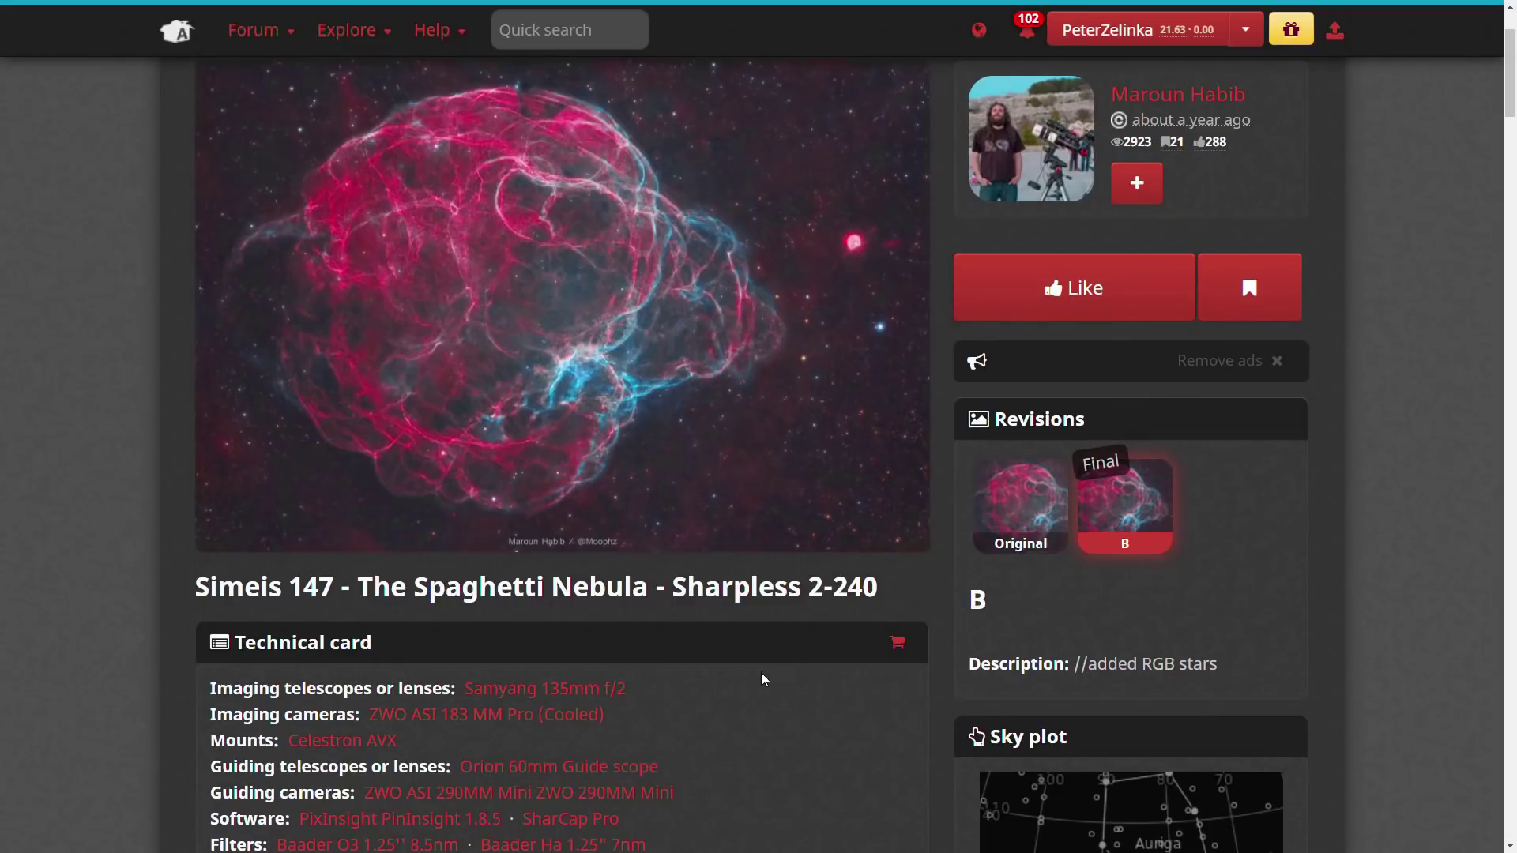
scroll(762, 677, up, 1)
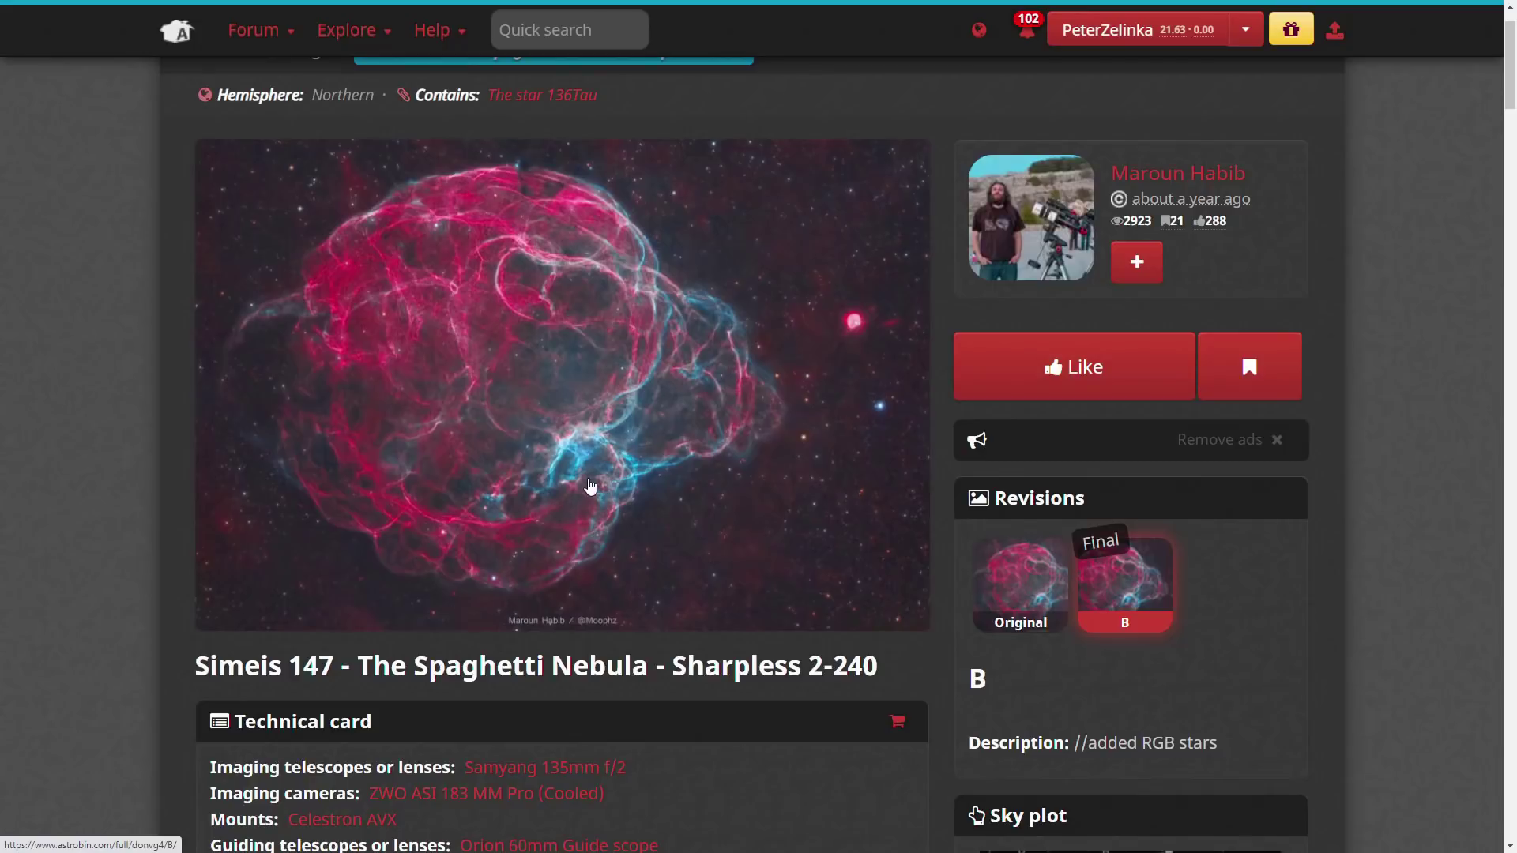
scroll(593, 490, down, 2)
scroll(593, 489, down, 3)
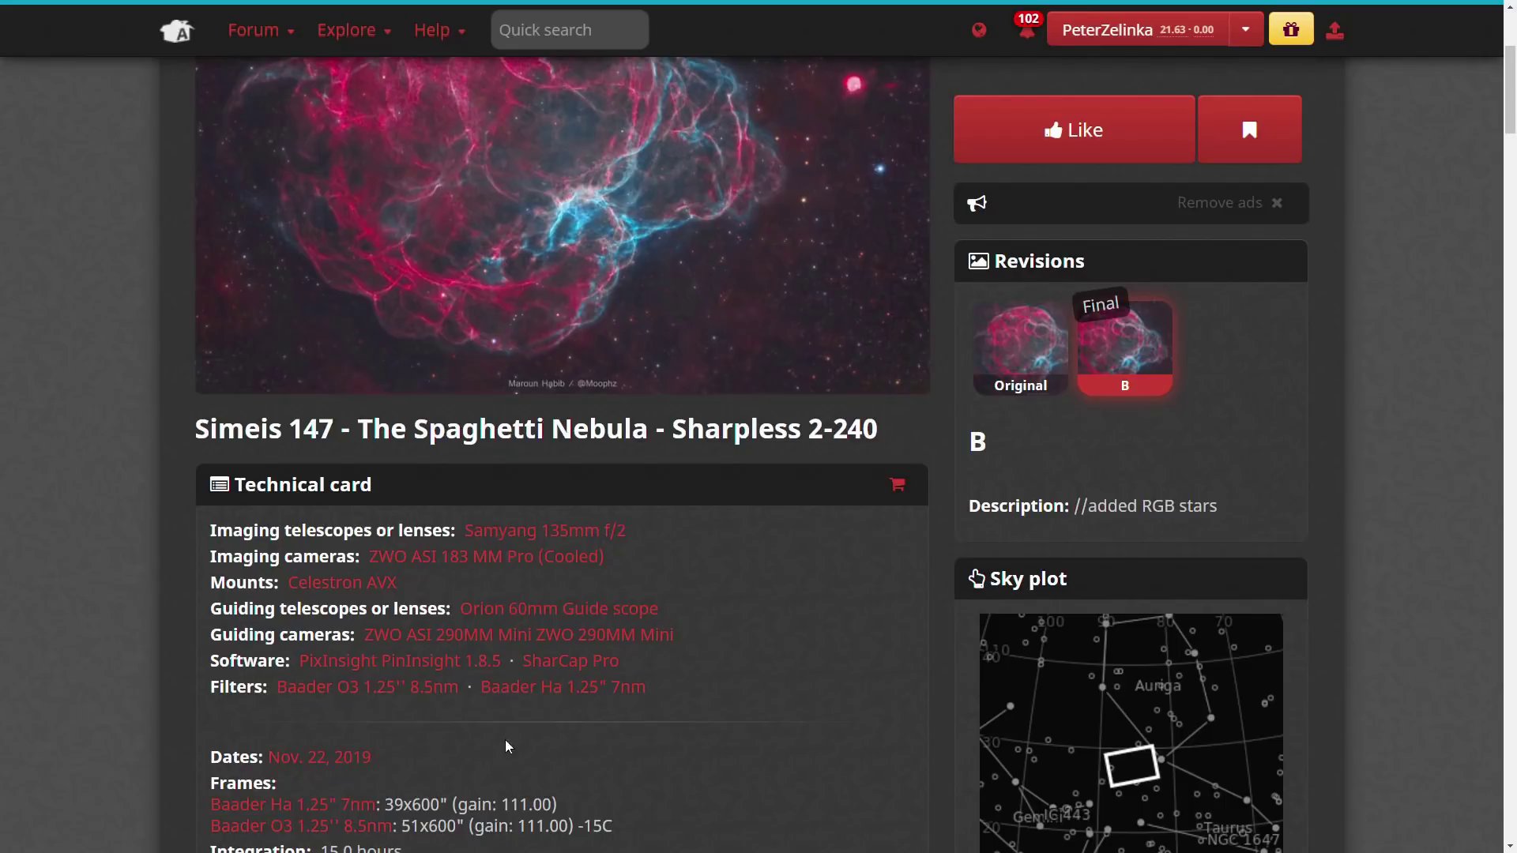
scroll(757, 692, up, 2)
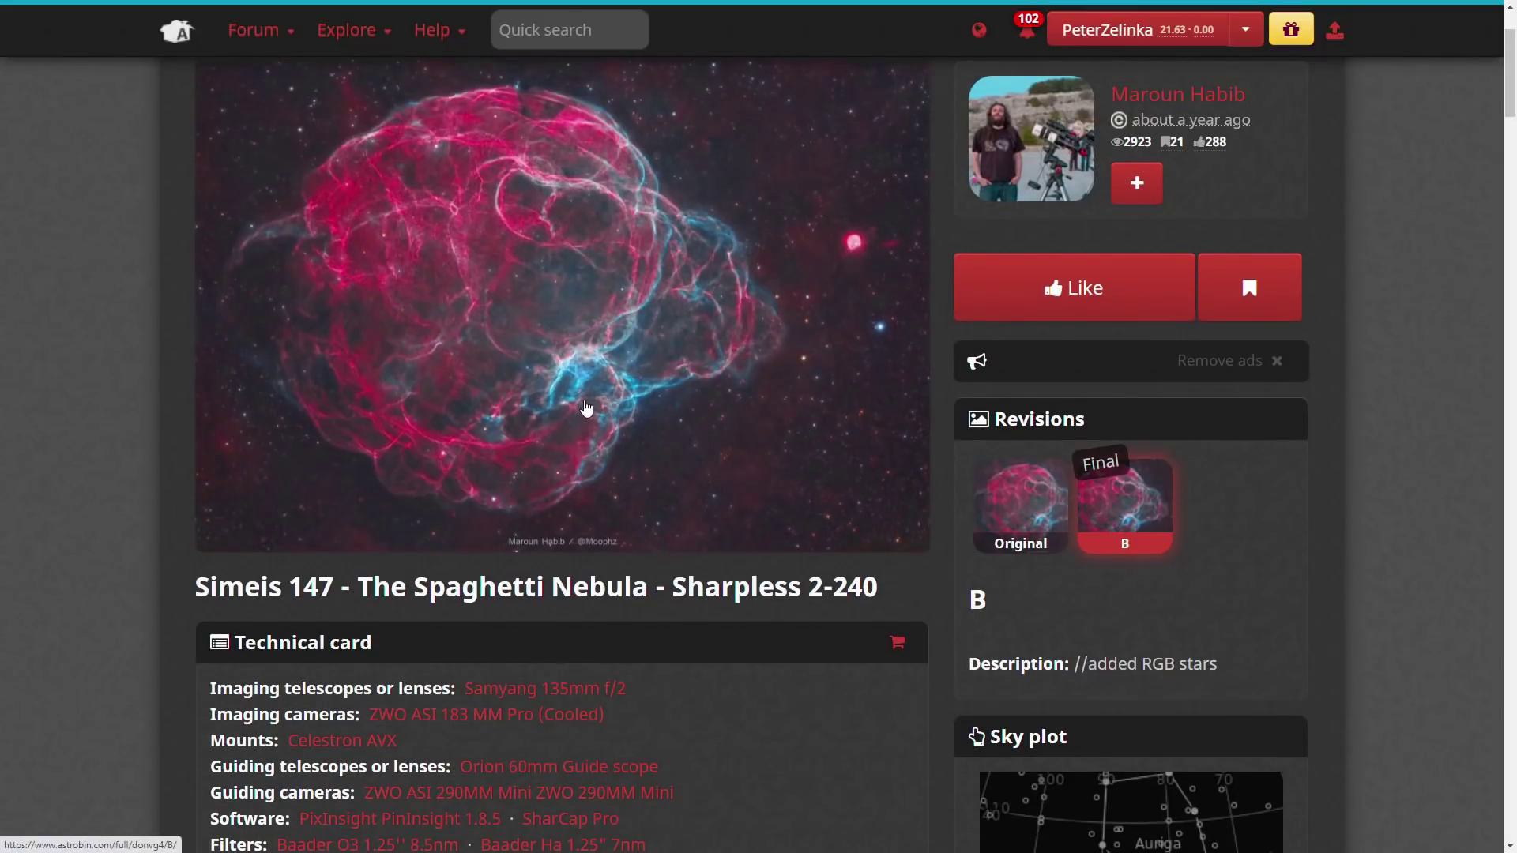
- Review the frames, integration time and astrometry details of the Simeis 147 image, highlighting the integration value, and return to the image
scroll(586, 408, down, 2)
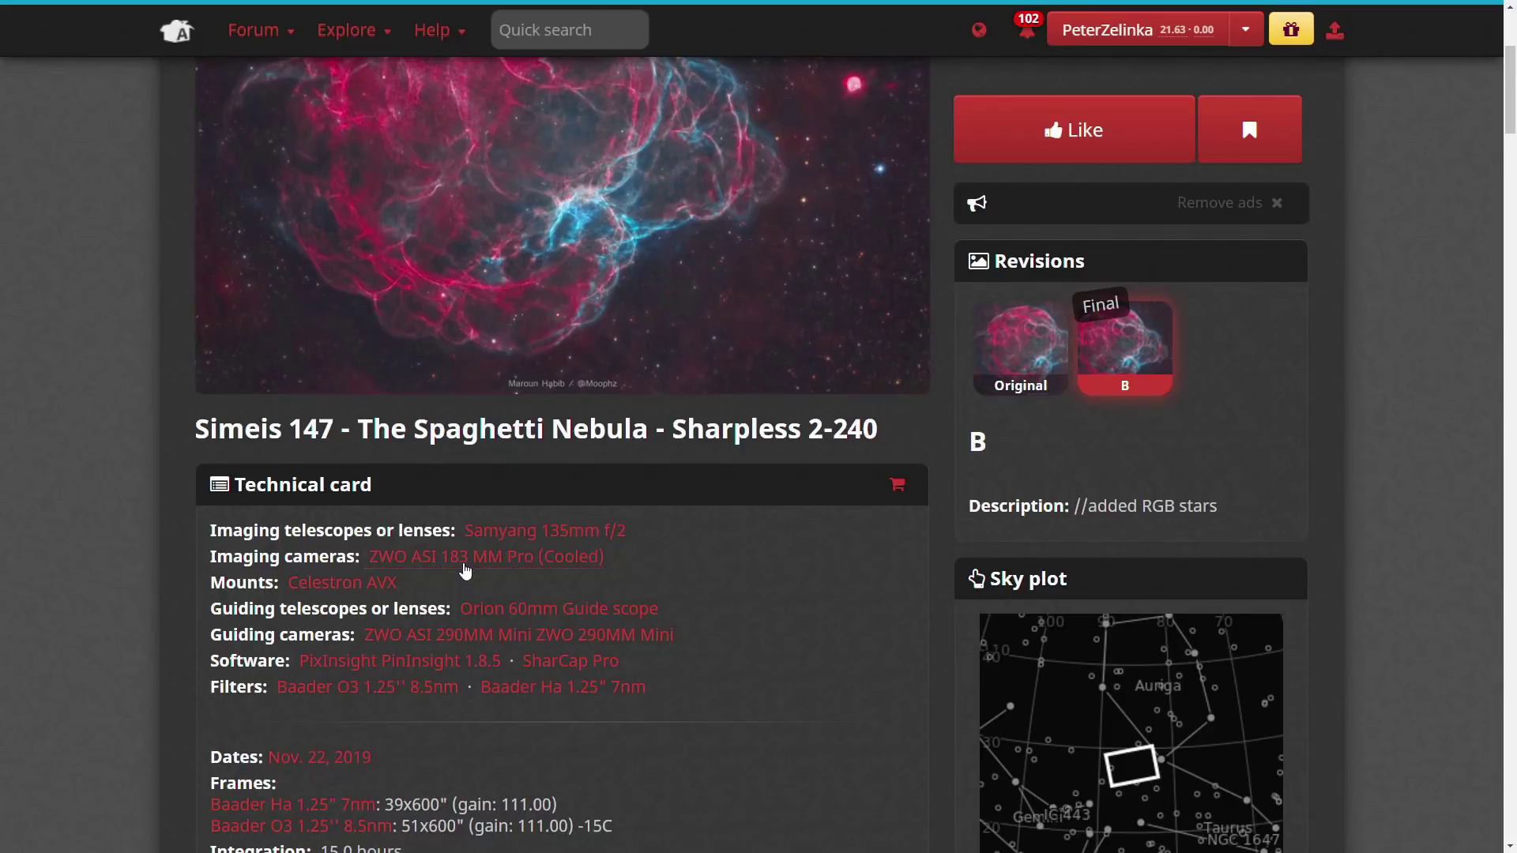
scroll(466, 571, down, 2)
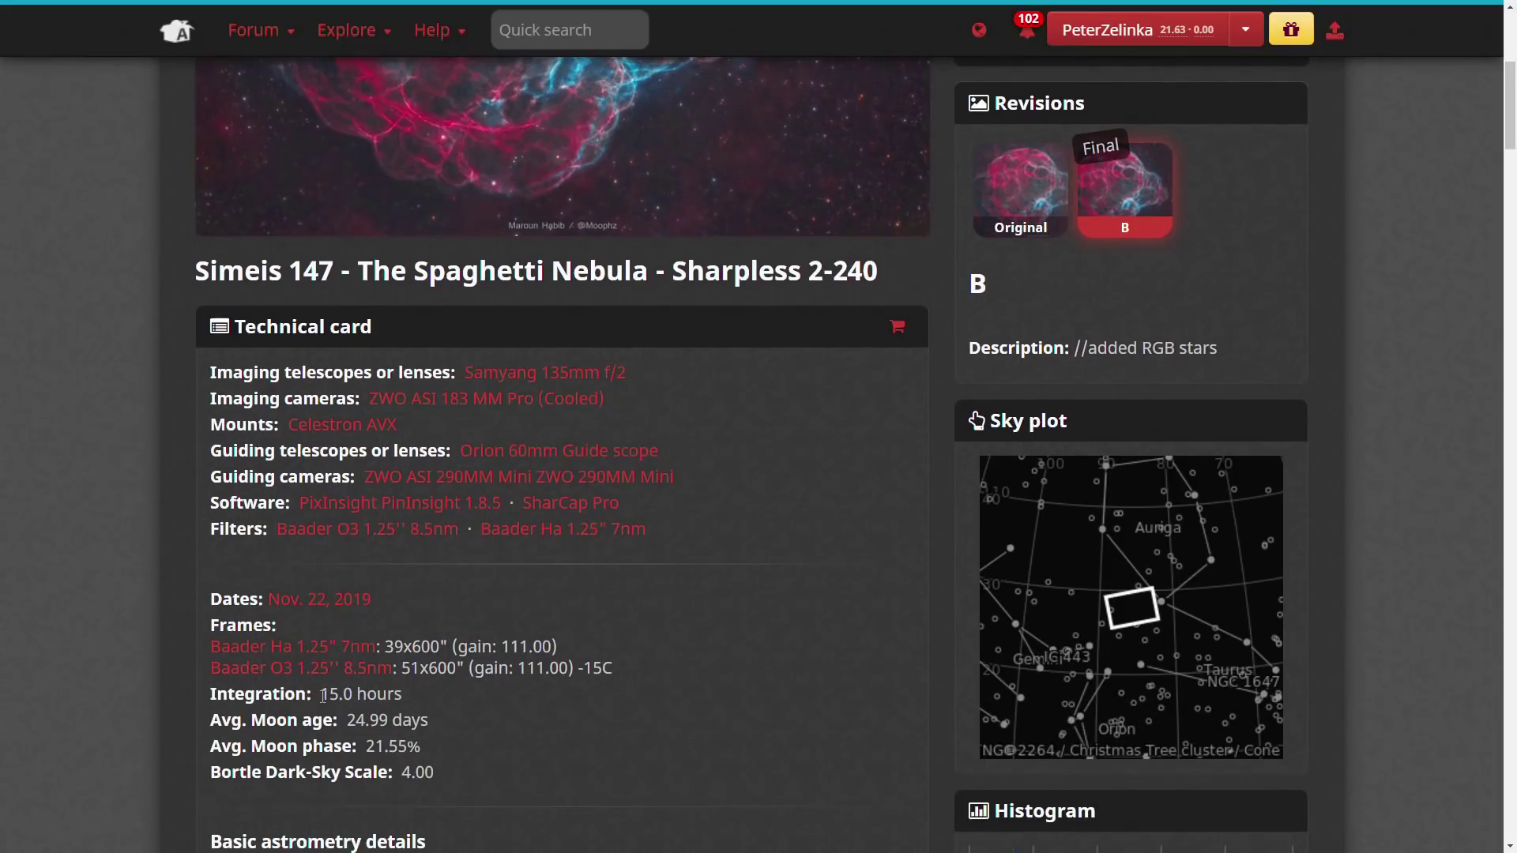
drag(323, 696, 402, 696)
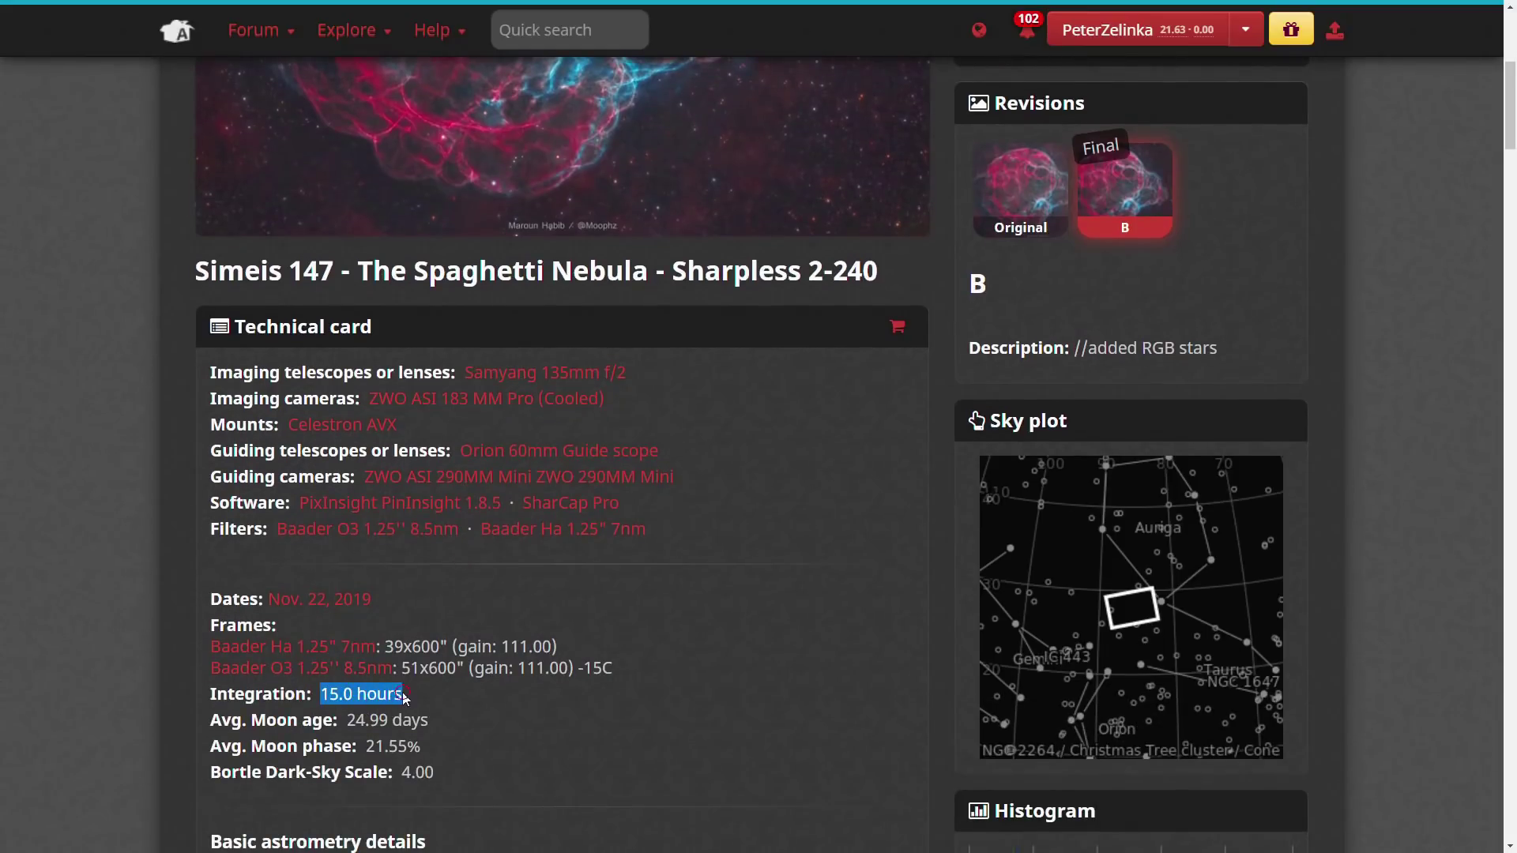
click(403, 696)
scroll(454, 653, up, 2)
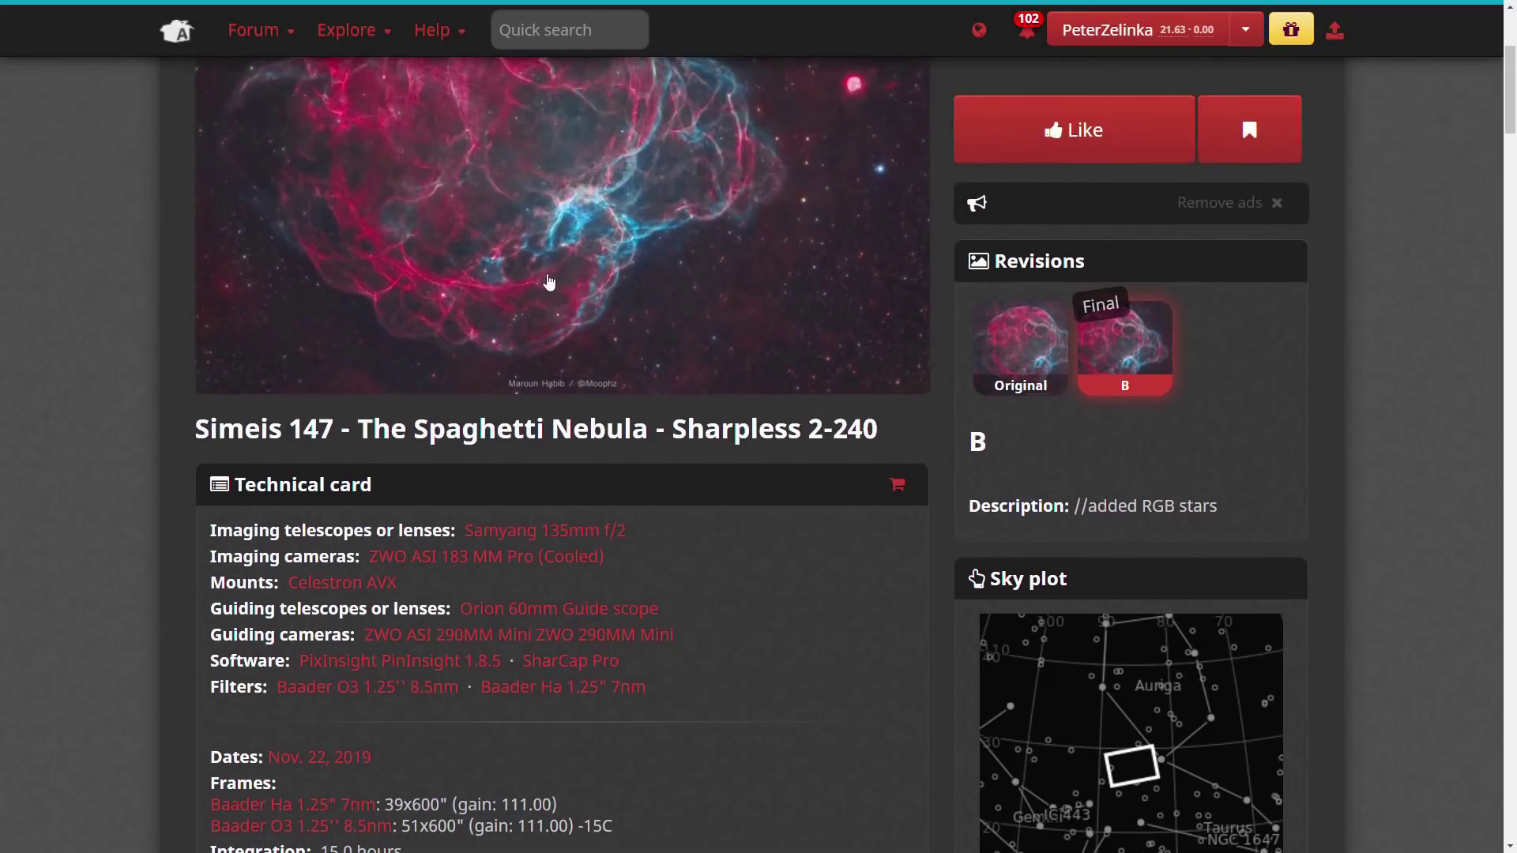
scroll(446, 654, down, 2)
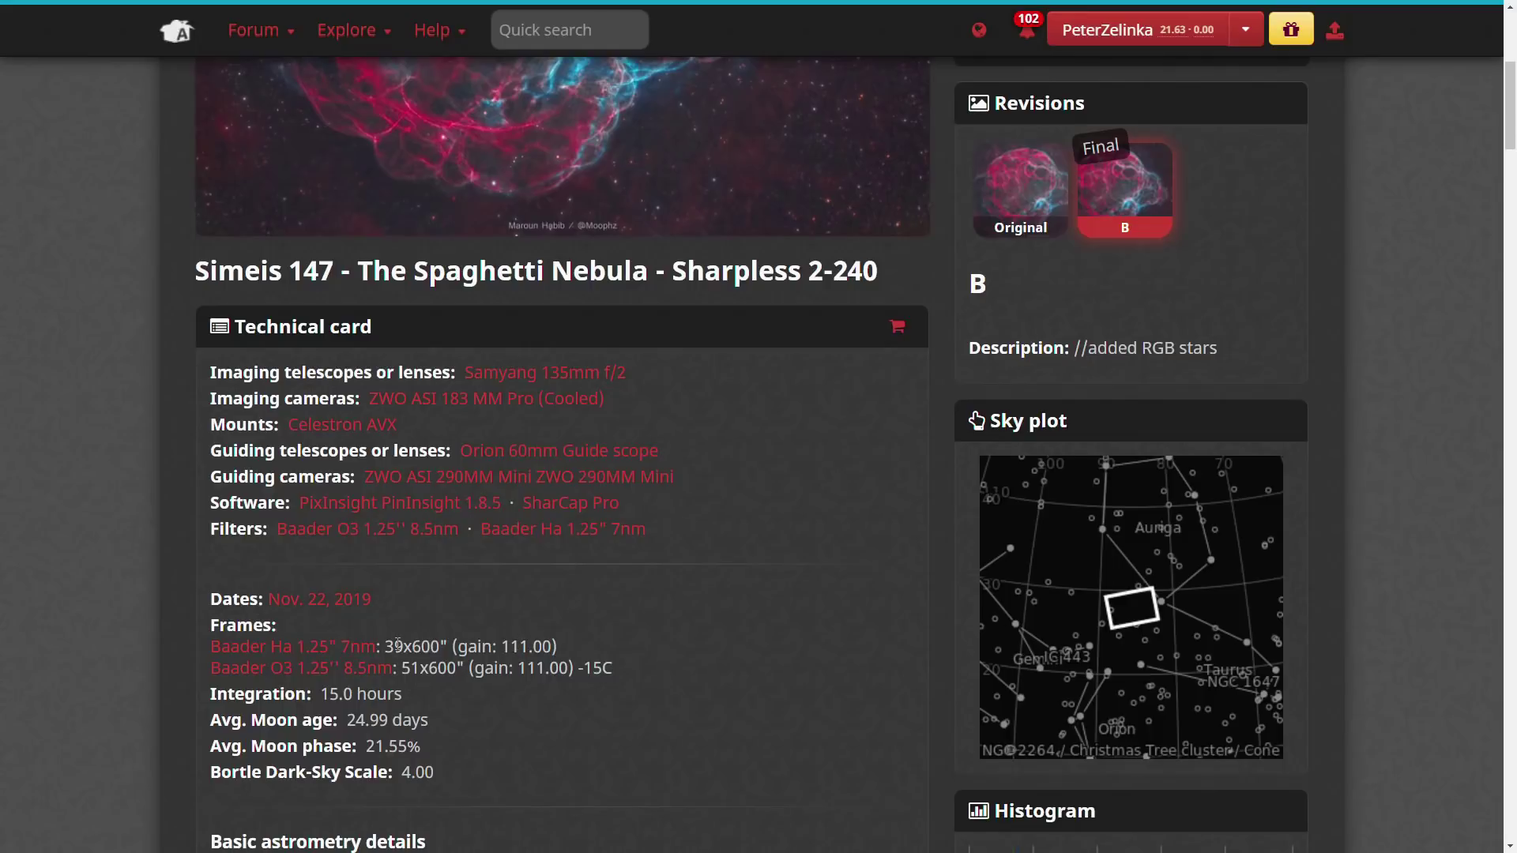
scroll(417, 670, down, 3)
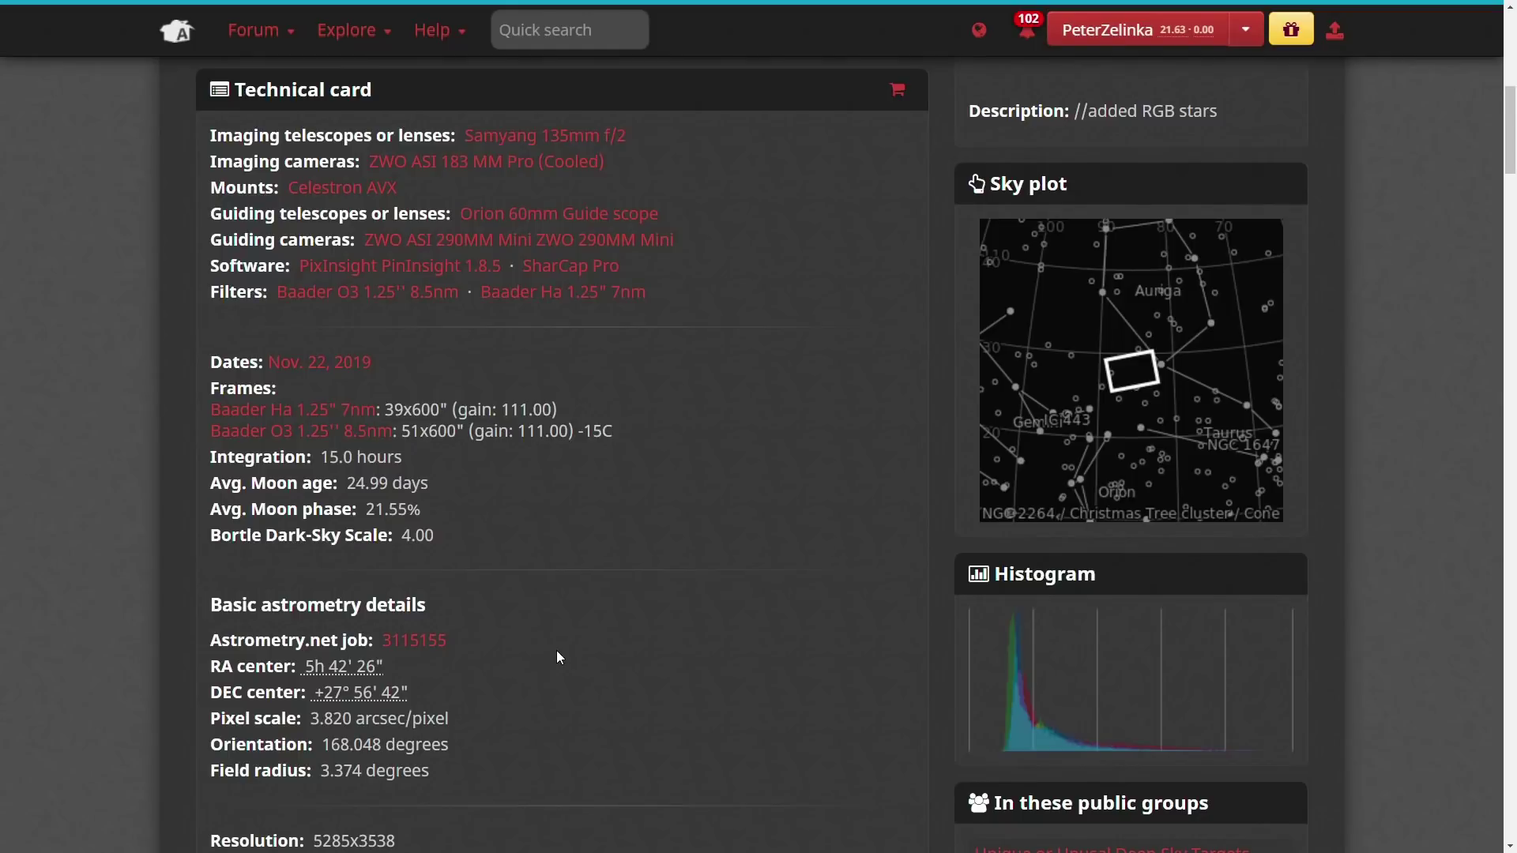
scroll(556, 653, up, 9)
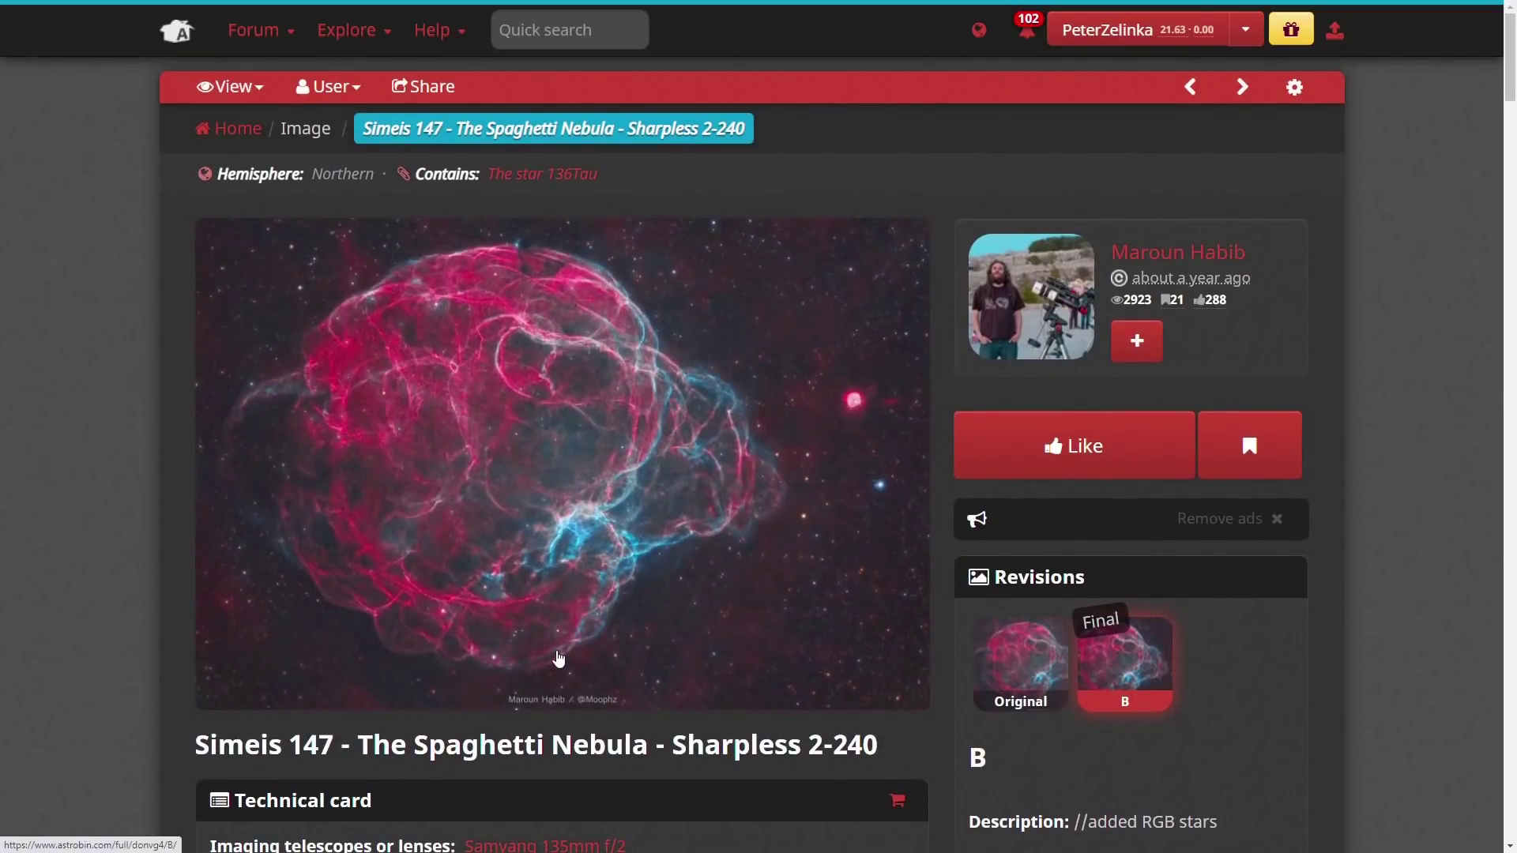
scroll(549, 591, down, 4)
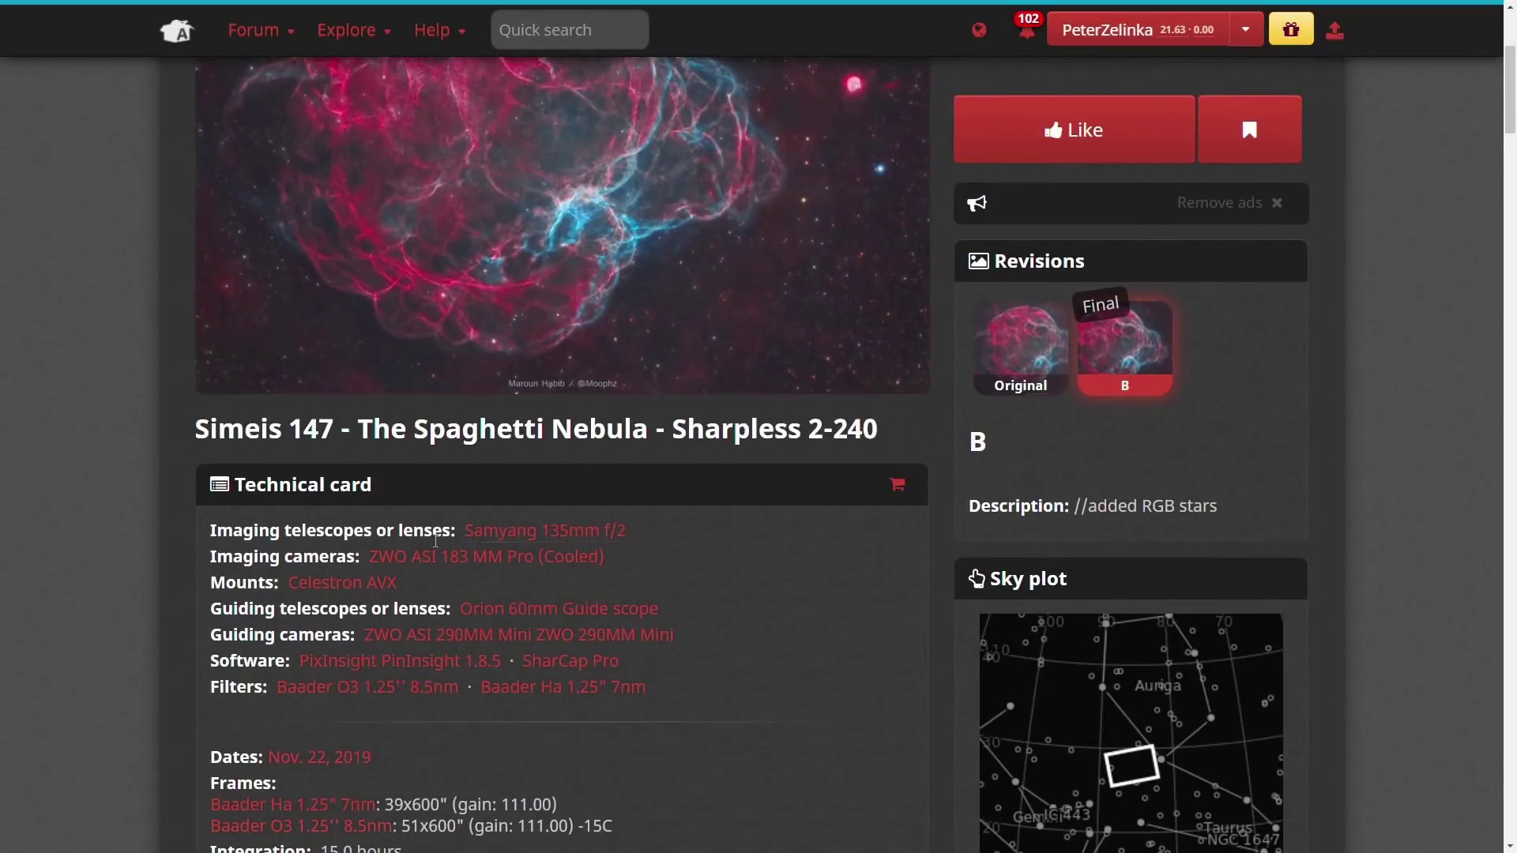
scroll(735, 630, up, 1)
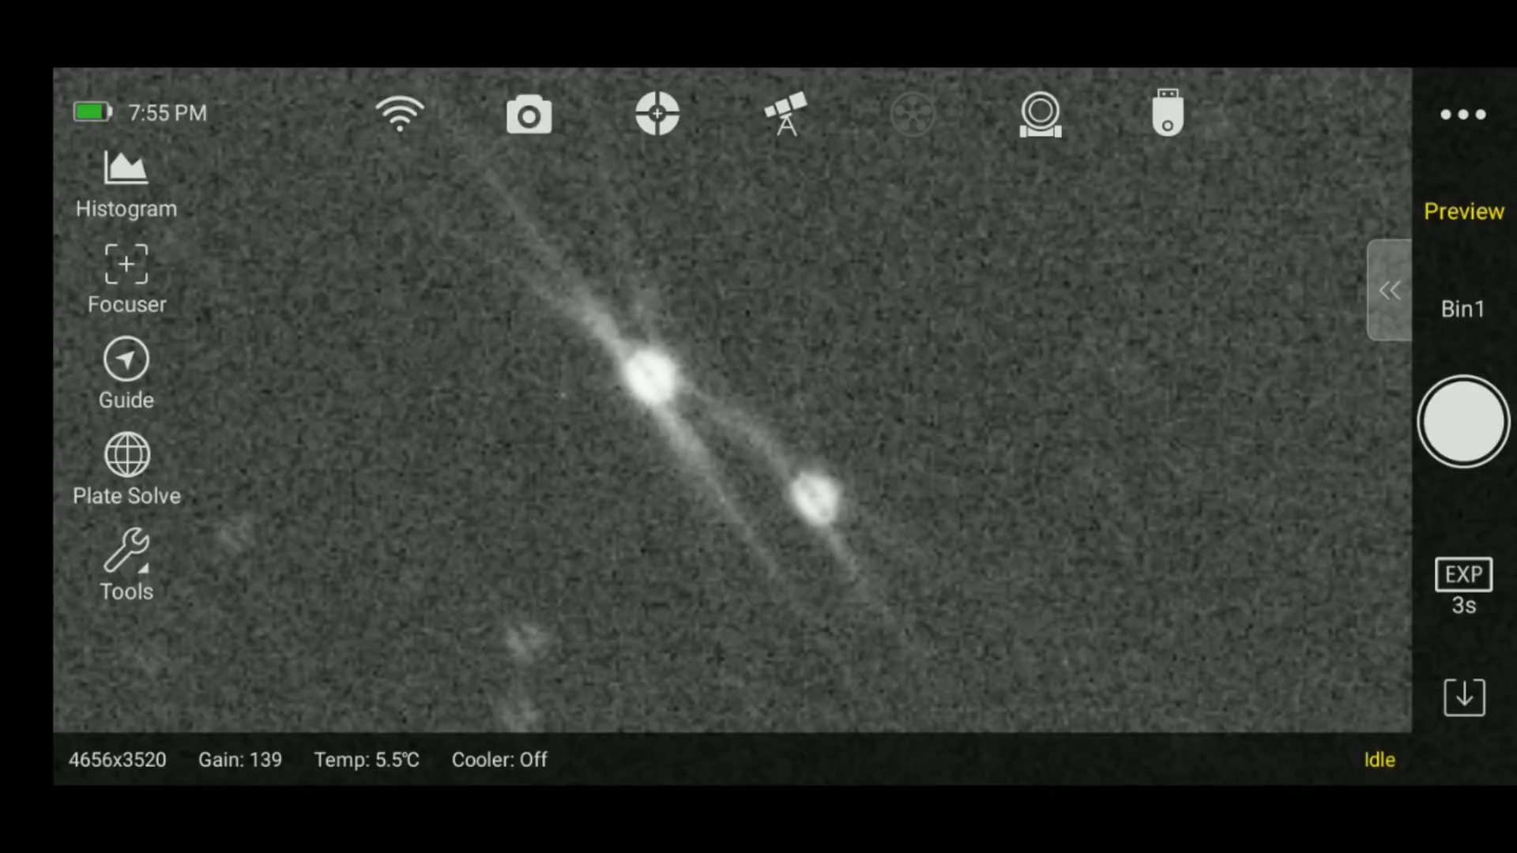
- Open the focuser controls, check the EAF note for the no-filter, ha and oxygen focus positions, and switch back to ASIAIR
click(126, 276)
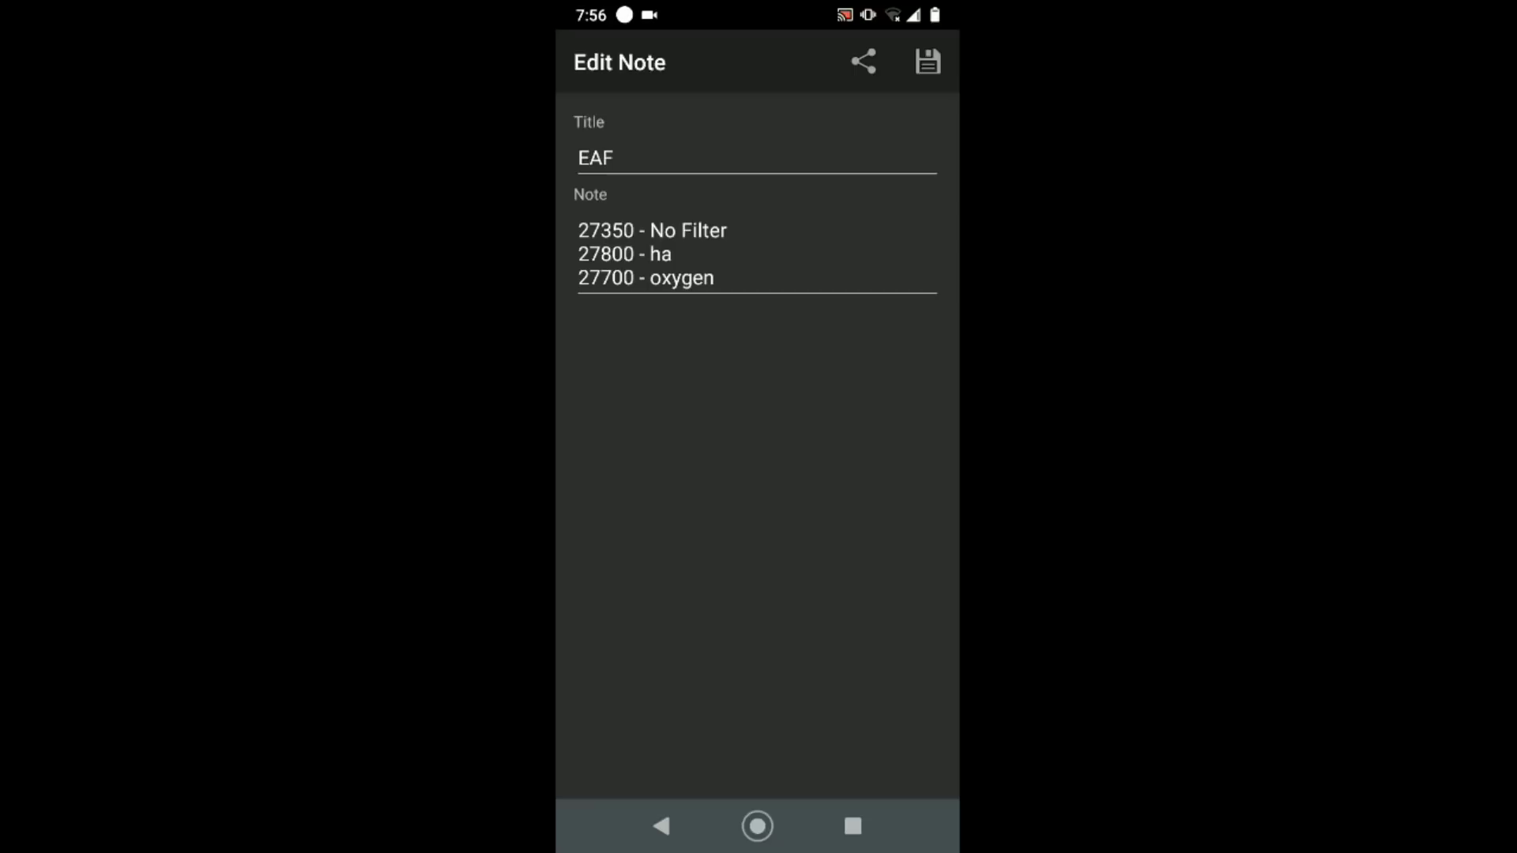
click(757, 825)
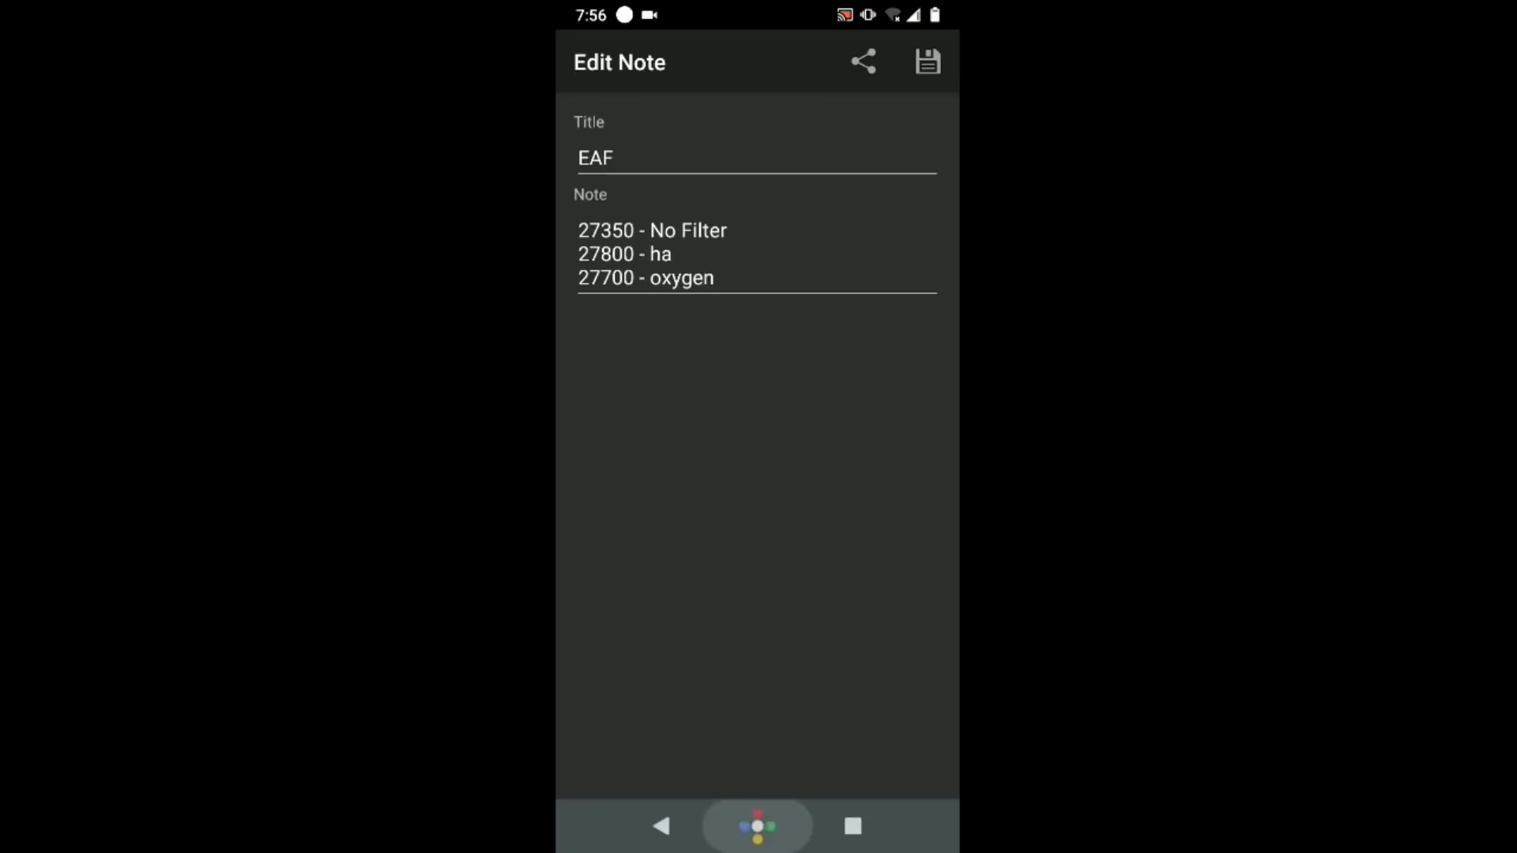
drag(885, 395, 617, 395)
click(757, 441)
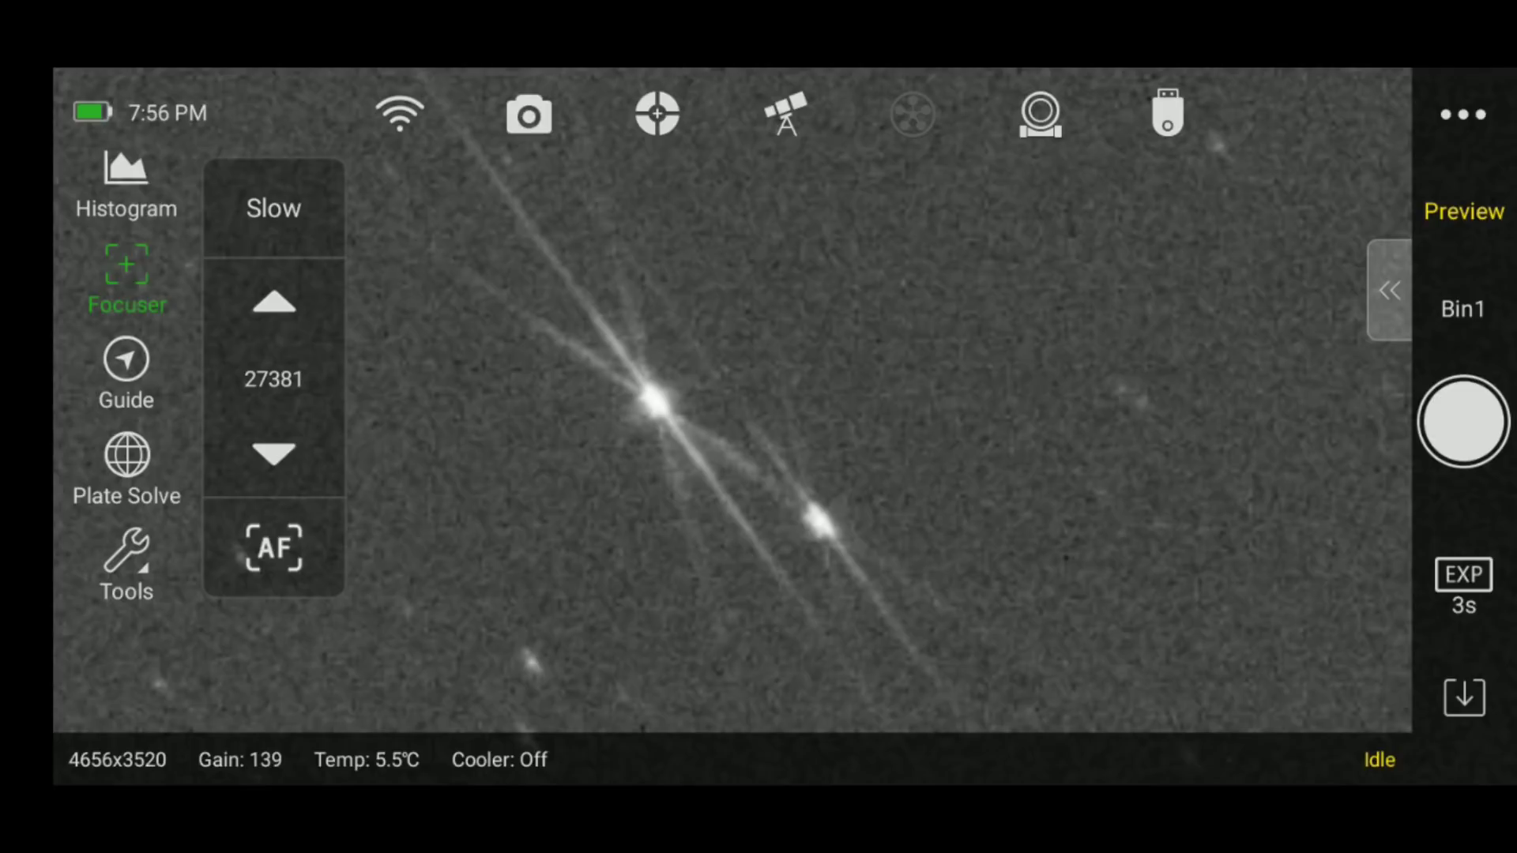
- Set the EAF focuser's current position value to 27350 and start a 3 s preview exposure at Bin1
click(1040, 113)
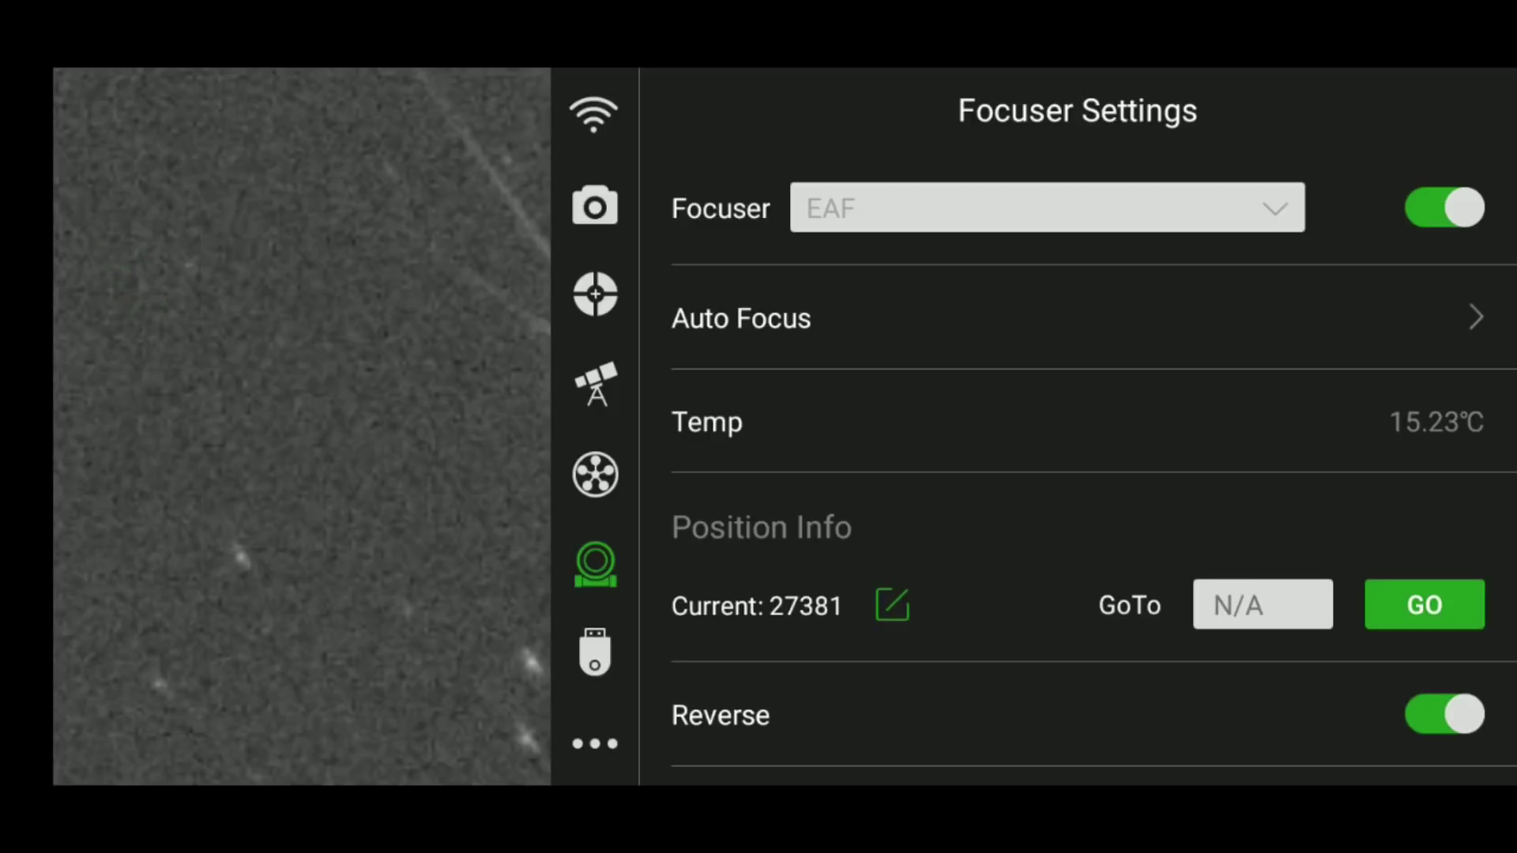
scroll(1090, 466, down, 2)
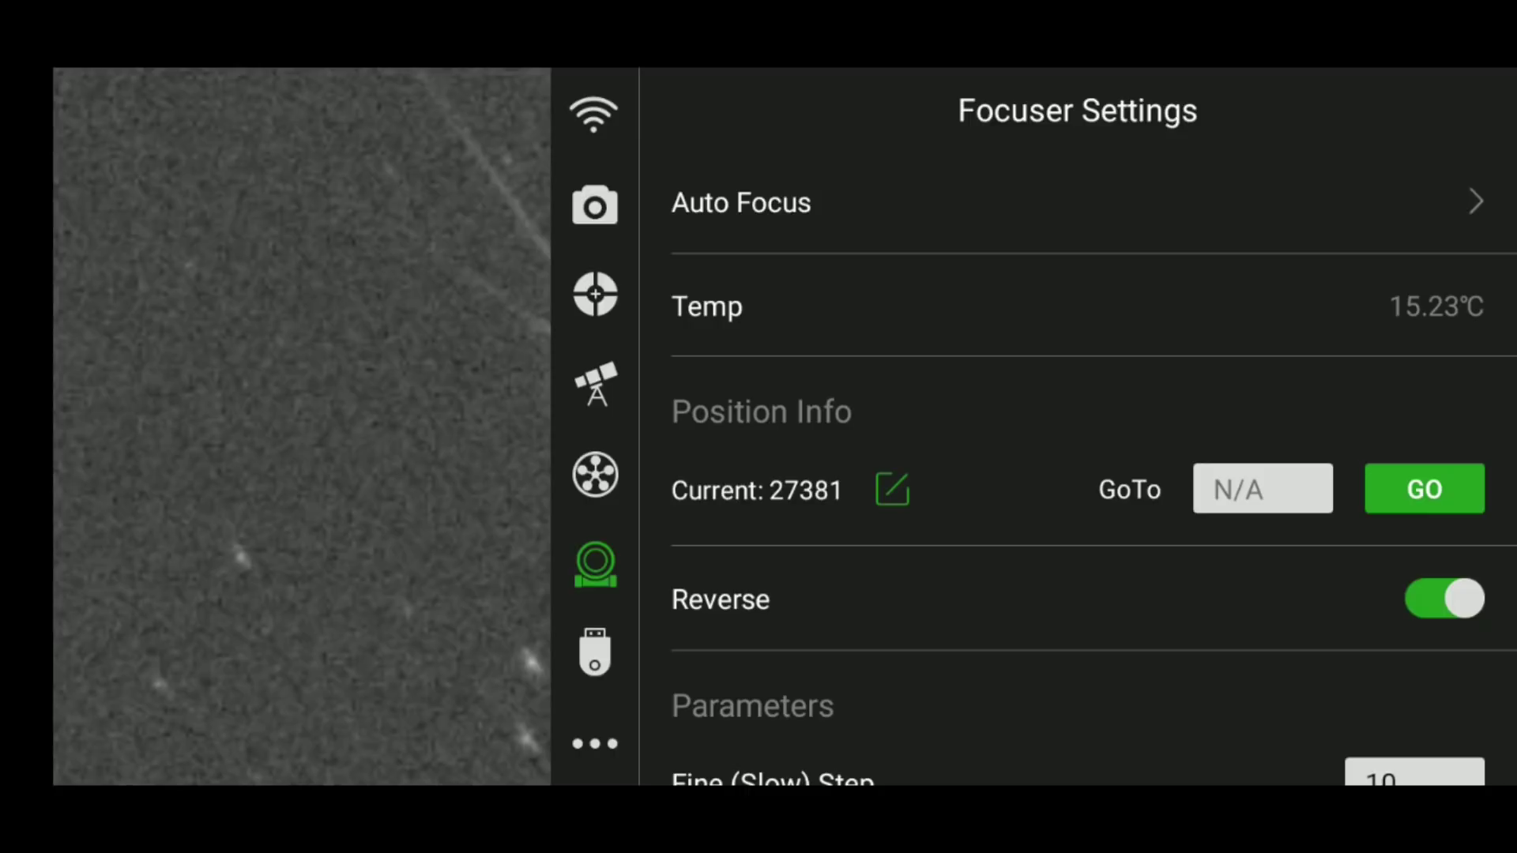
click(892, 490)
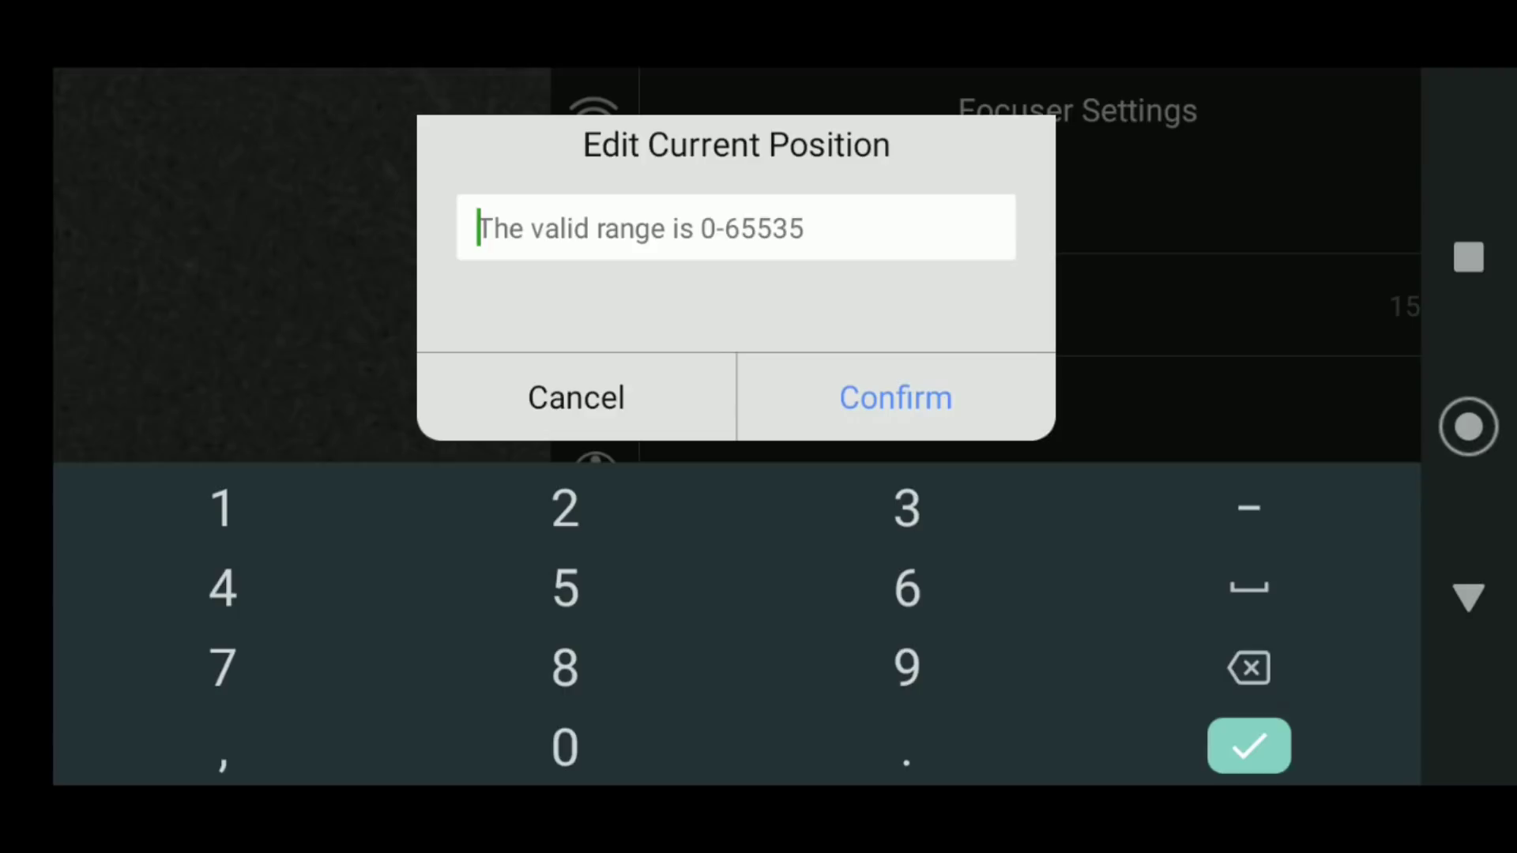
click(565, 506)
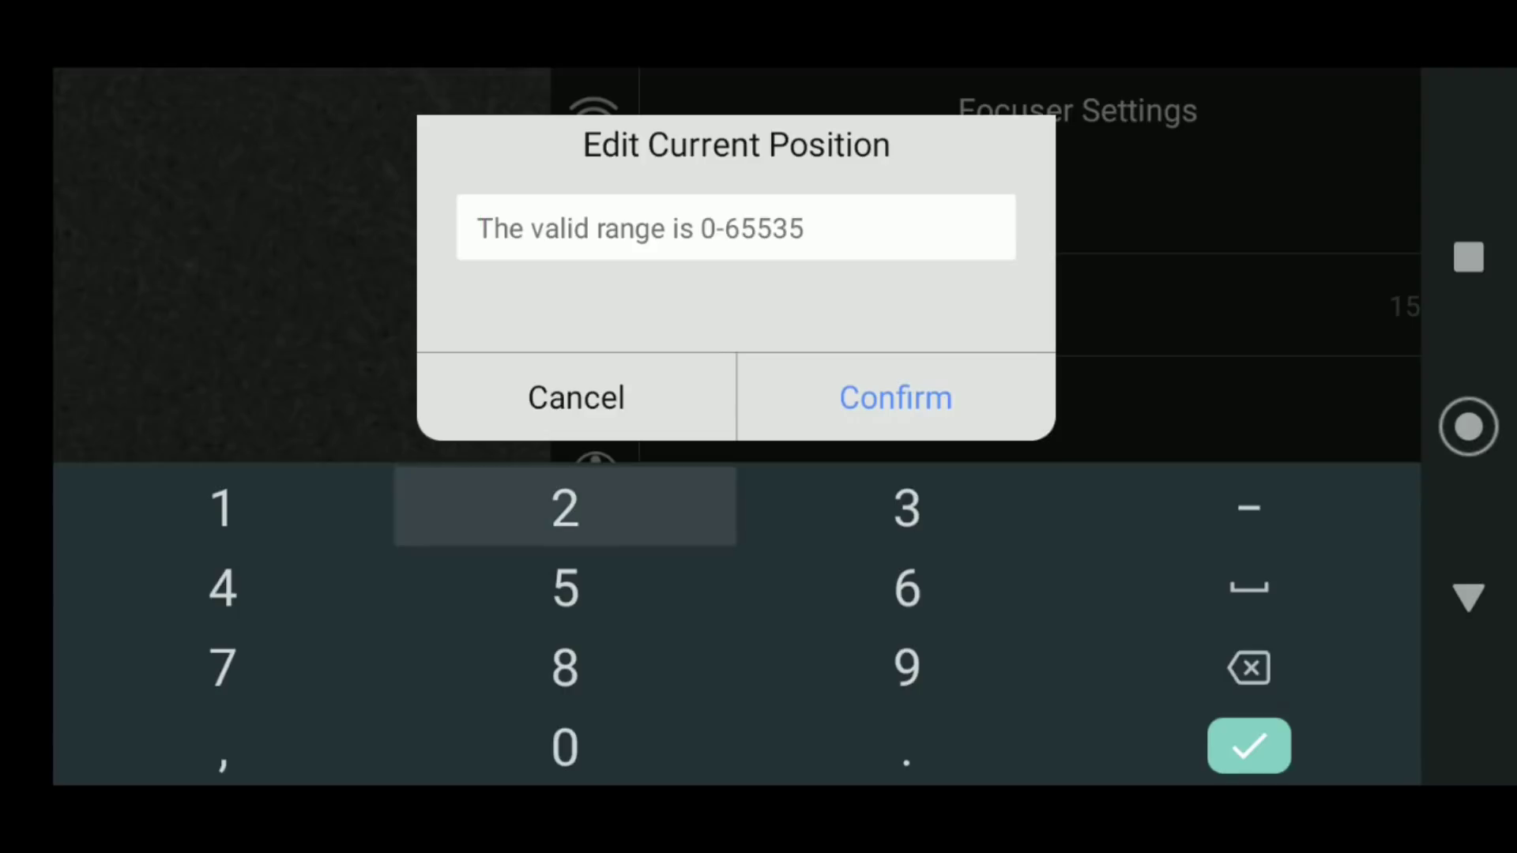
text(7350)
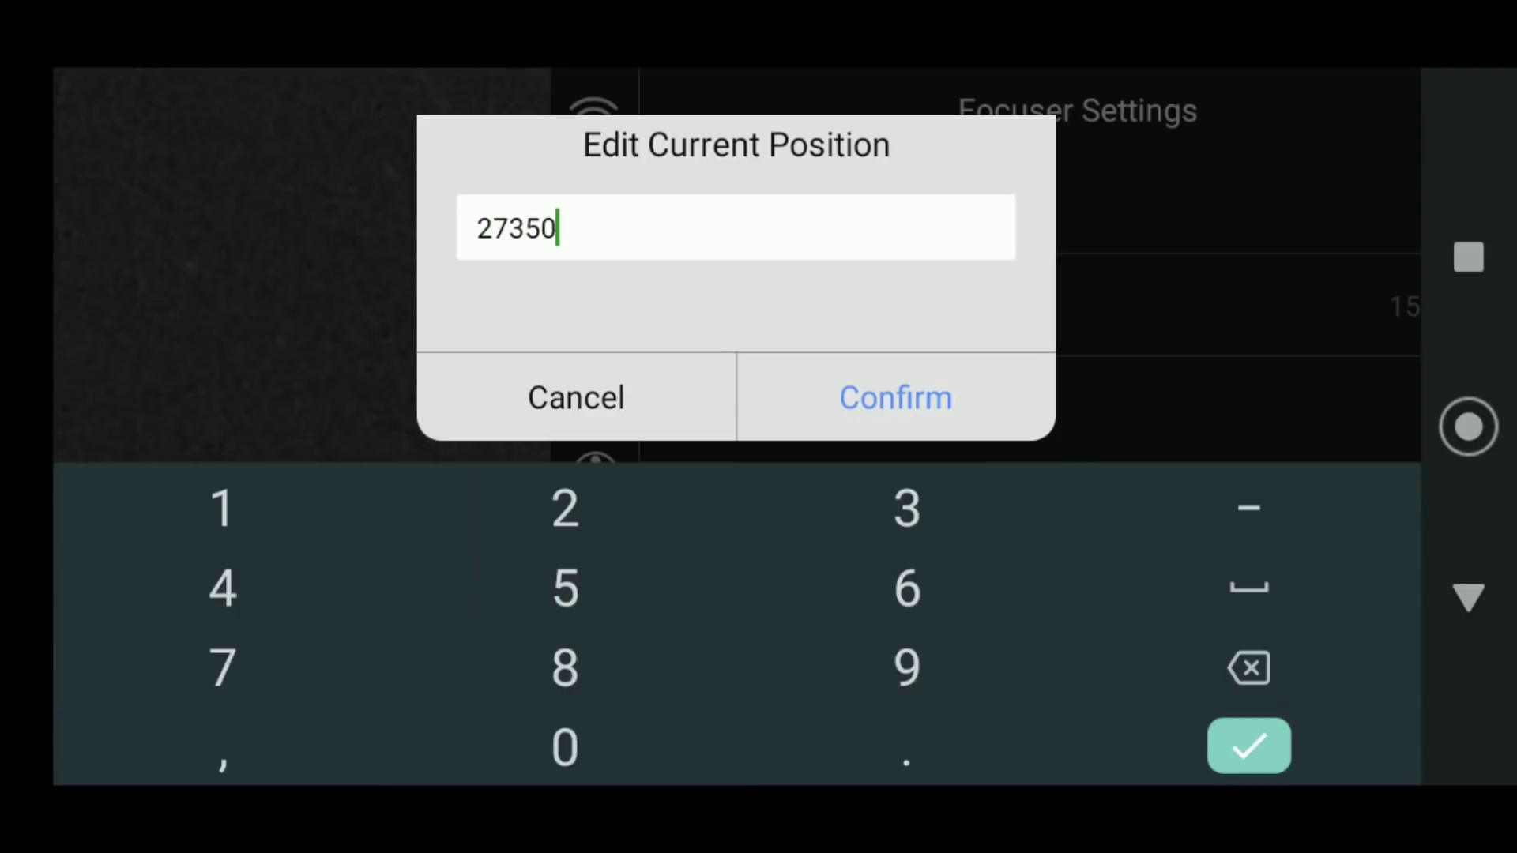
click(1249, 745)
click(895, 559)
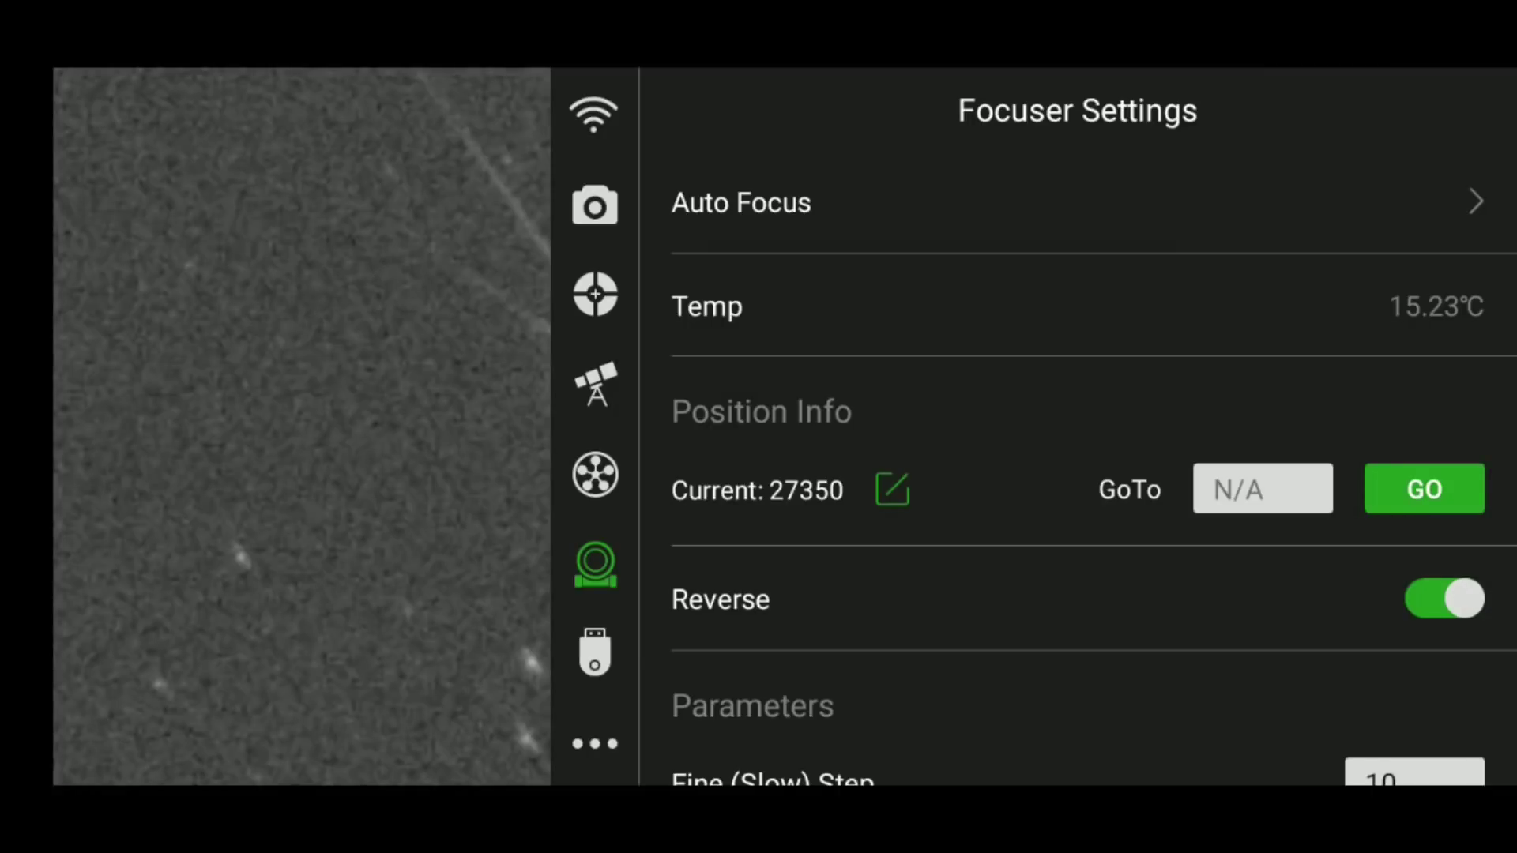
key(Escape)
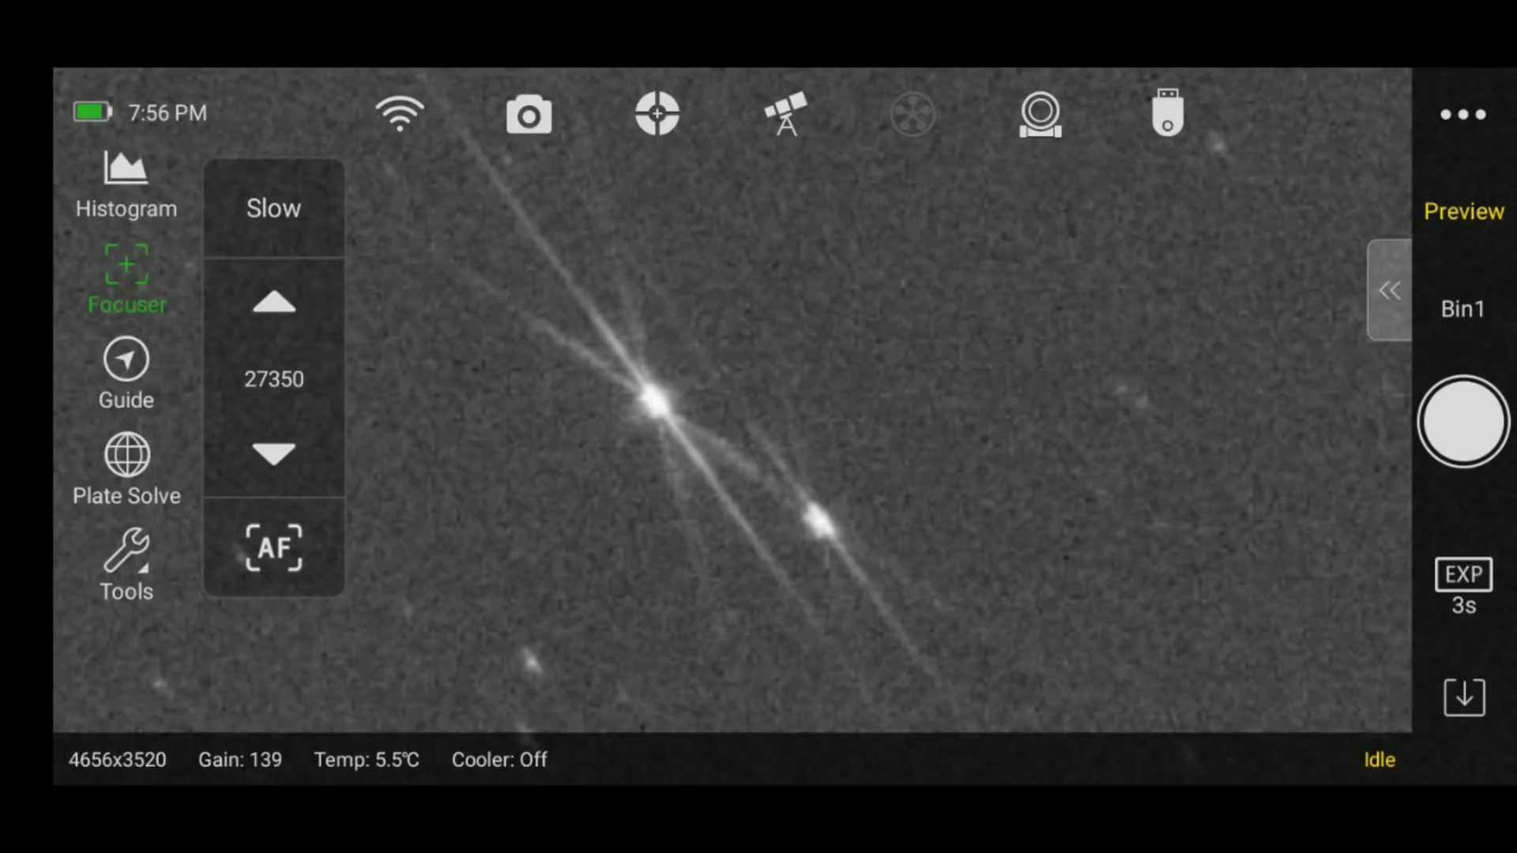
click(1464, 421)
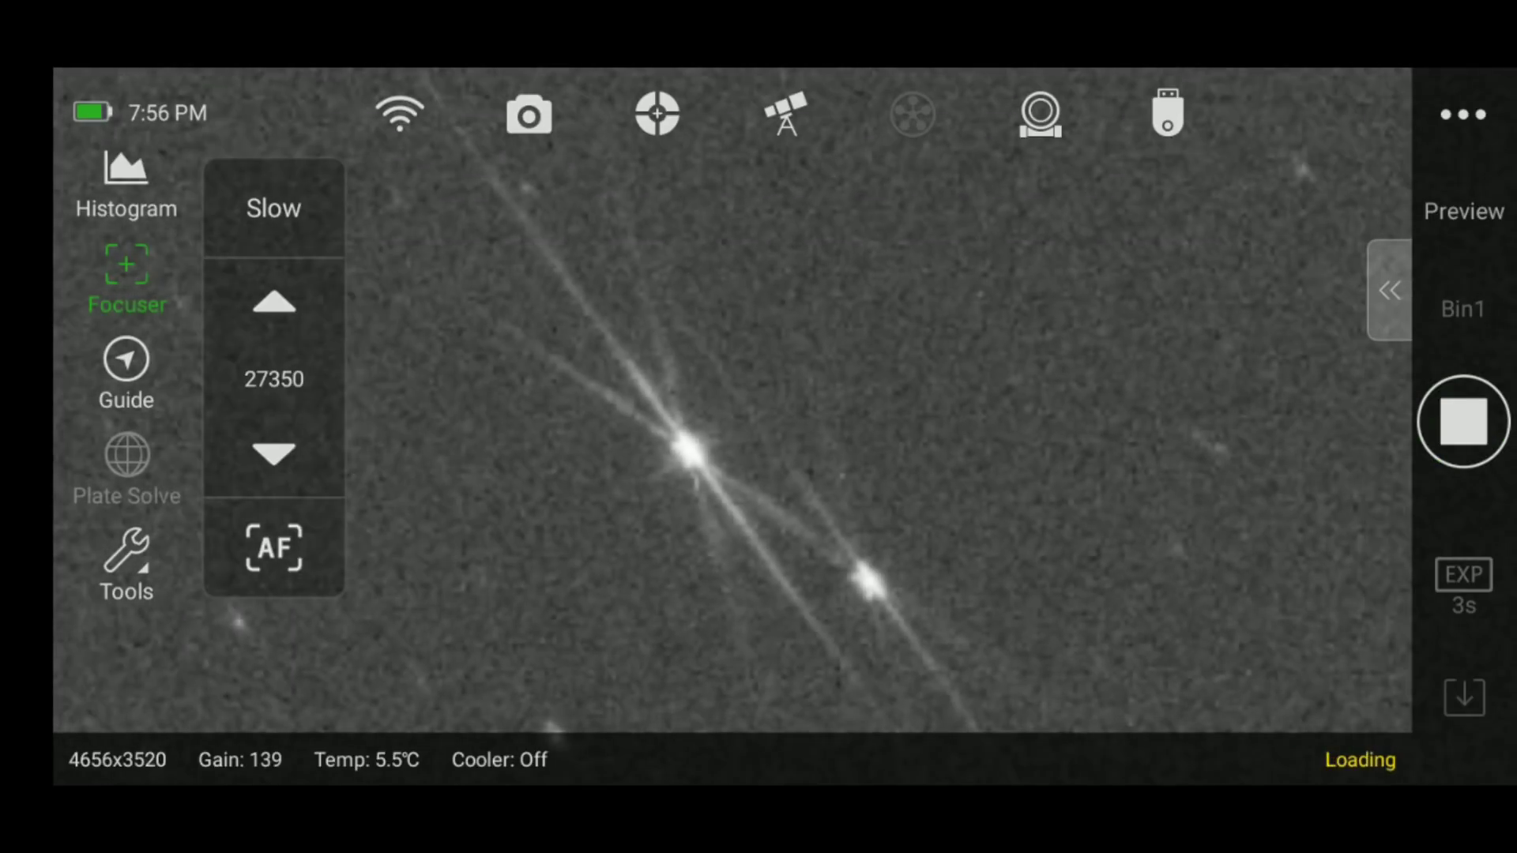
- Enable auto focus during Autorun for every 2℃ temperature change and every 2 hours
click(1040, 113)
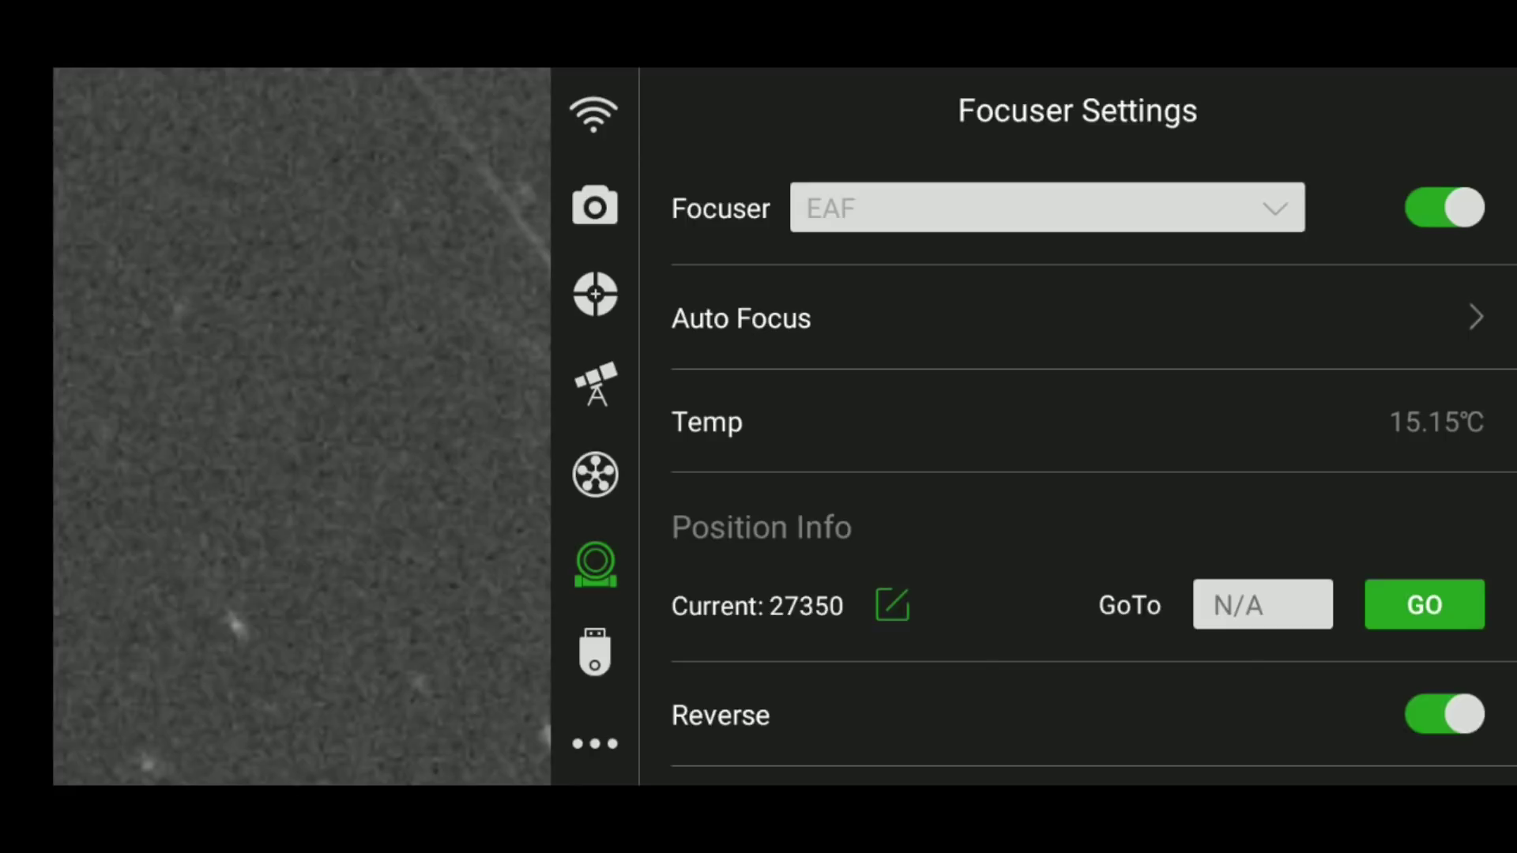
click(741, 319)
scroll(1093, 466, down, 5)
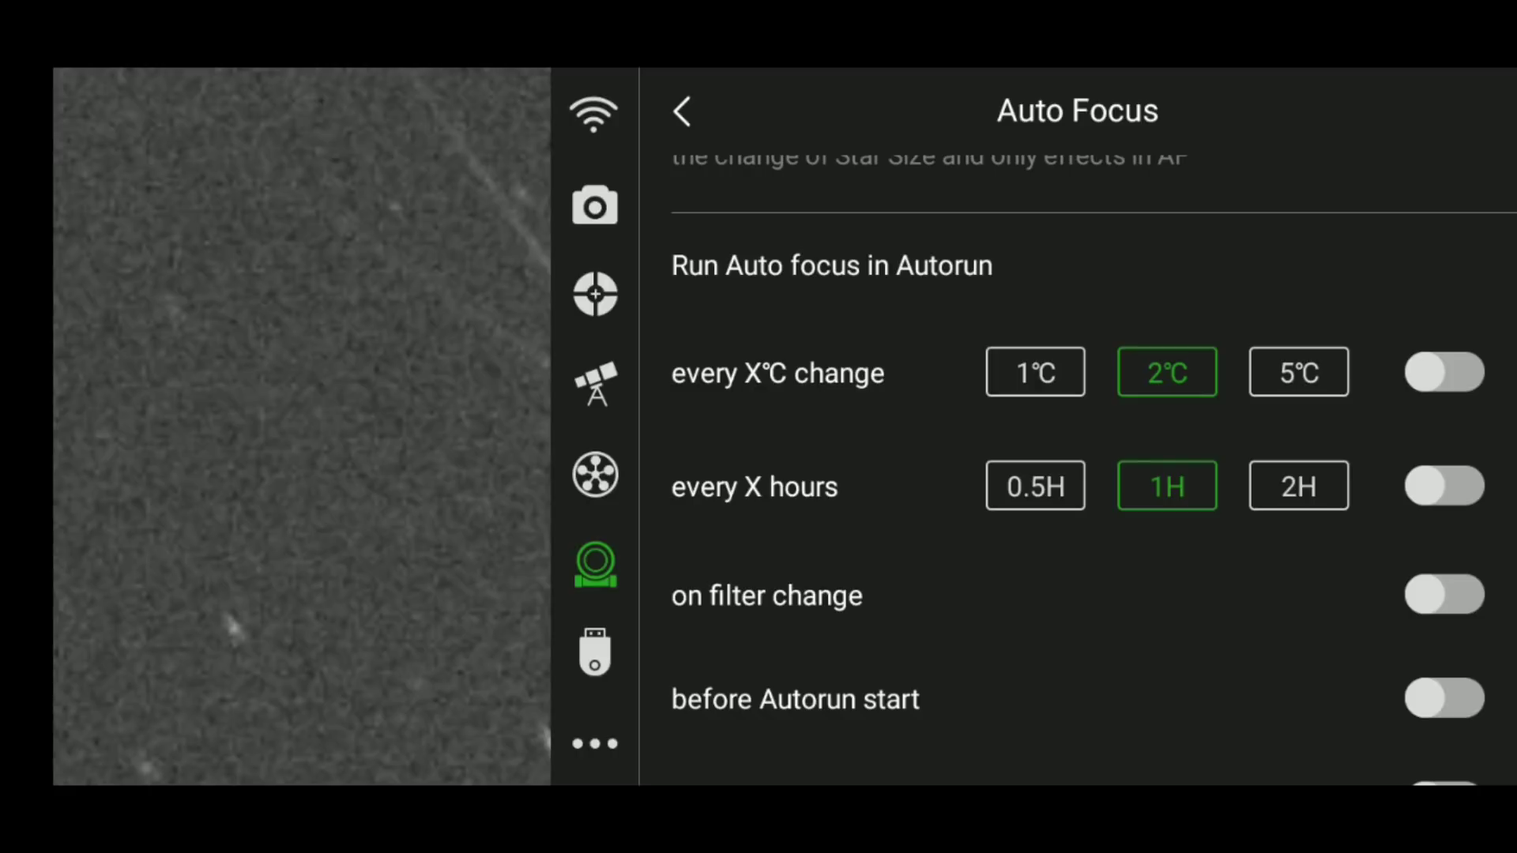
click(1444, 372)
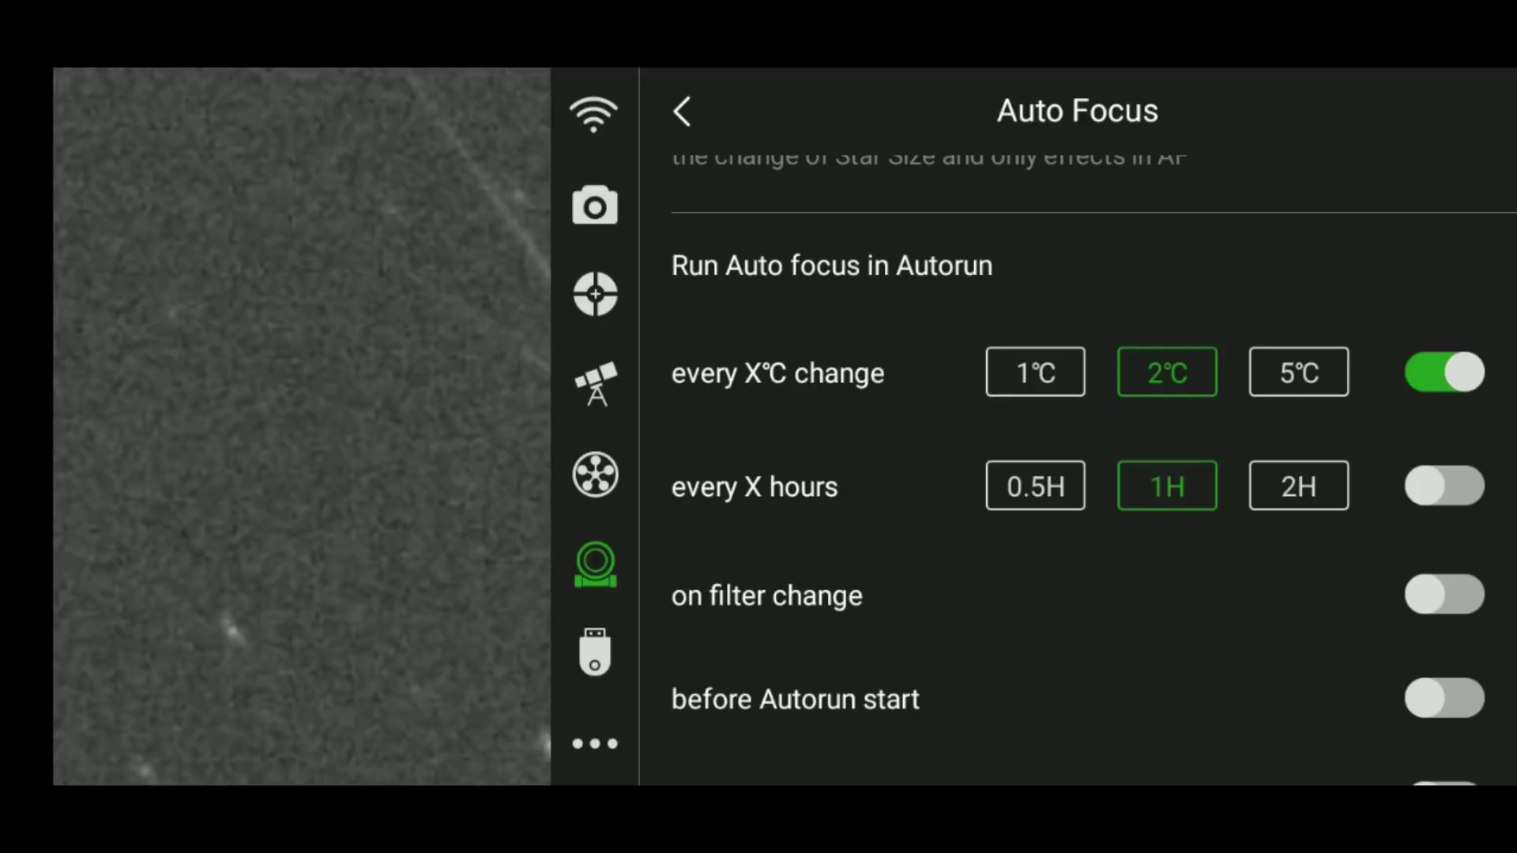
click(1298, 486)
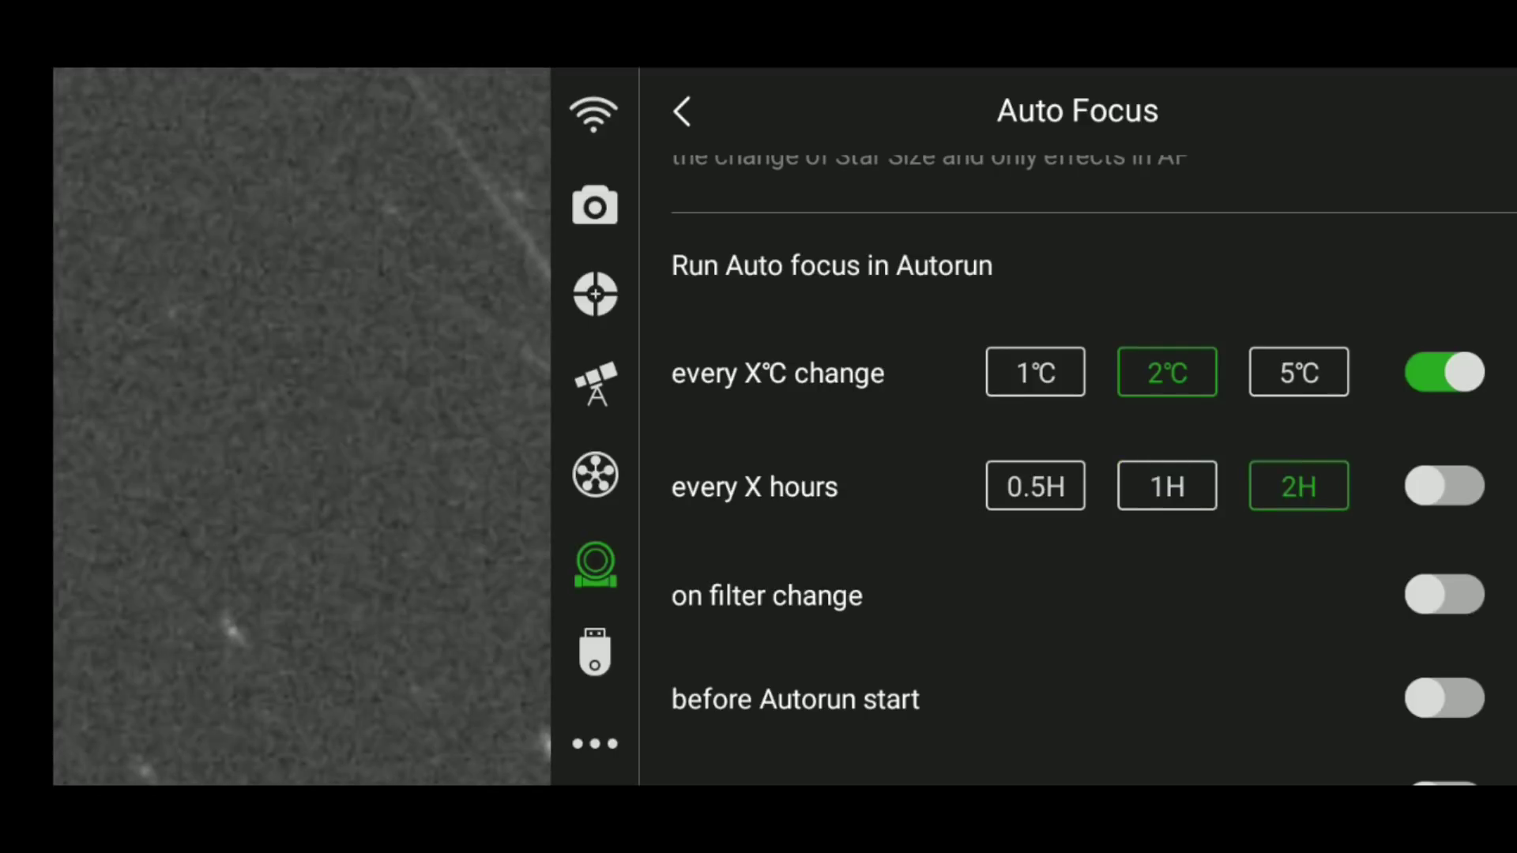
click(1444, 486)
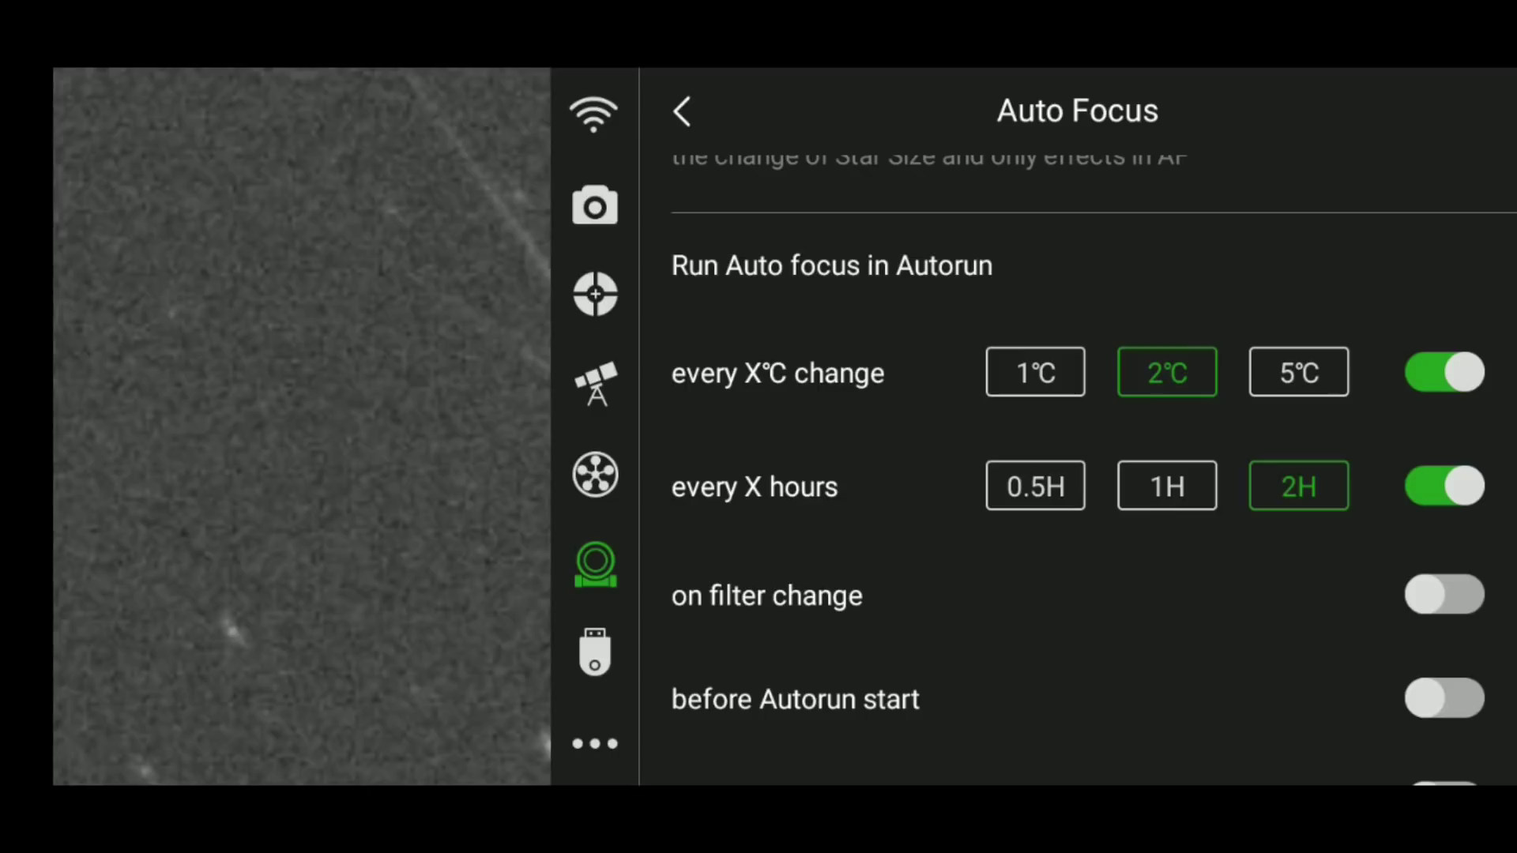
- Enable auto focus on filter change and before Autorun start, and return to the camera preview
scroll(1094, 470, down, 2)
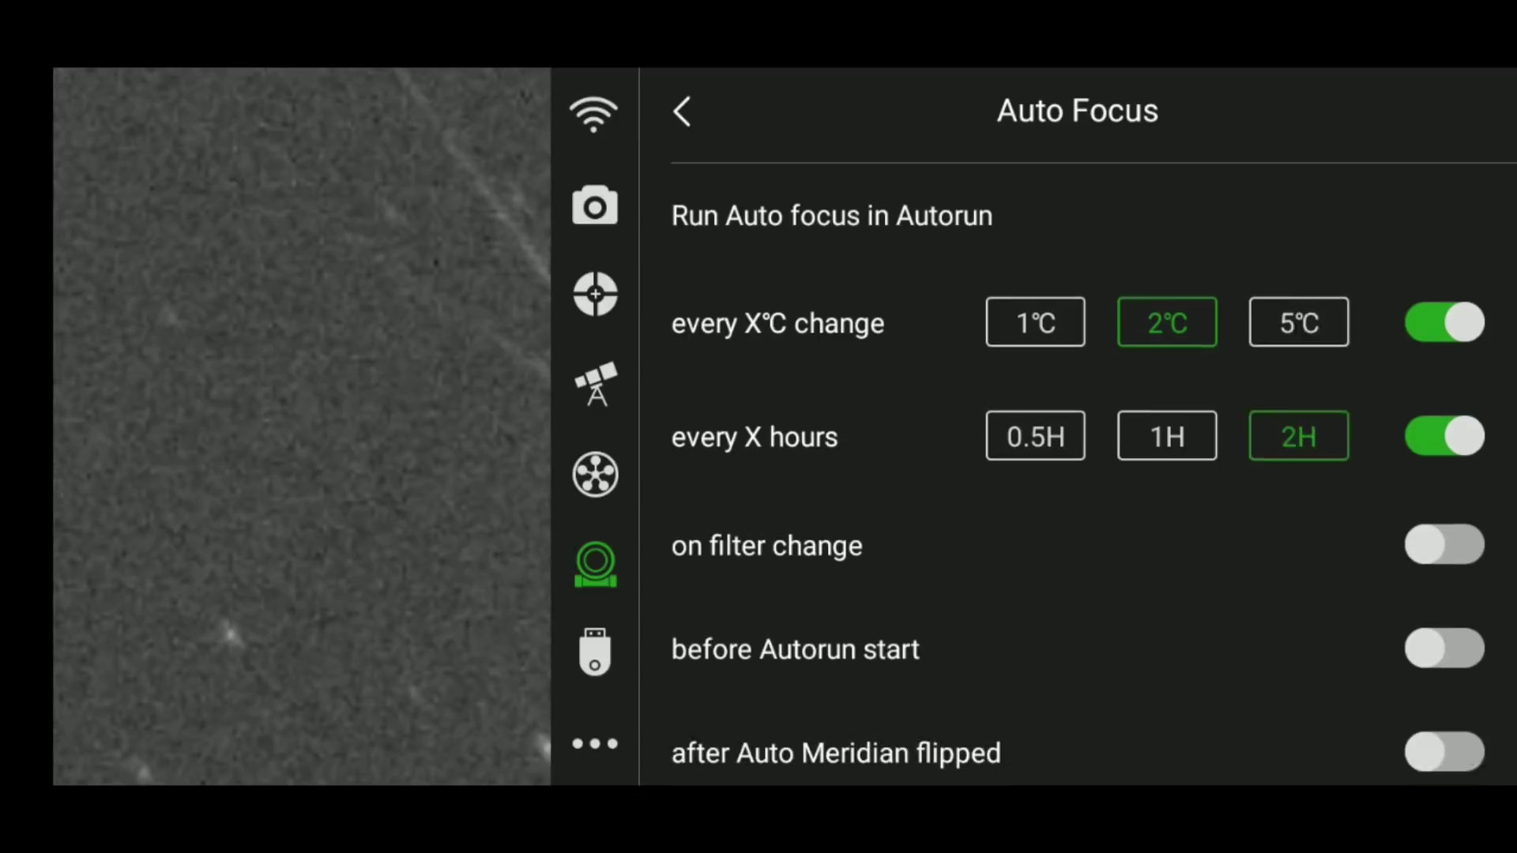
click(1444, 467)
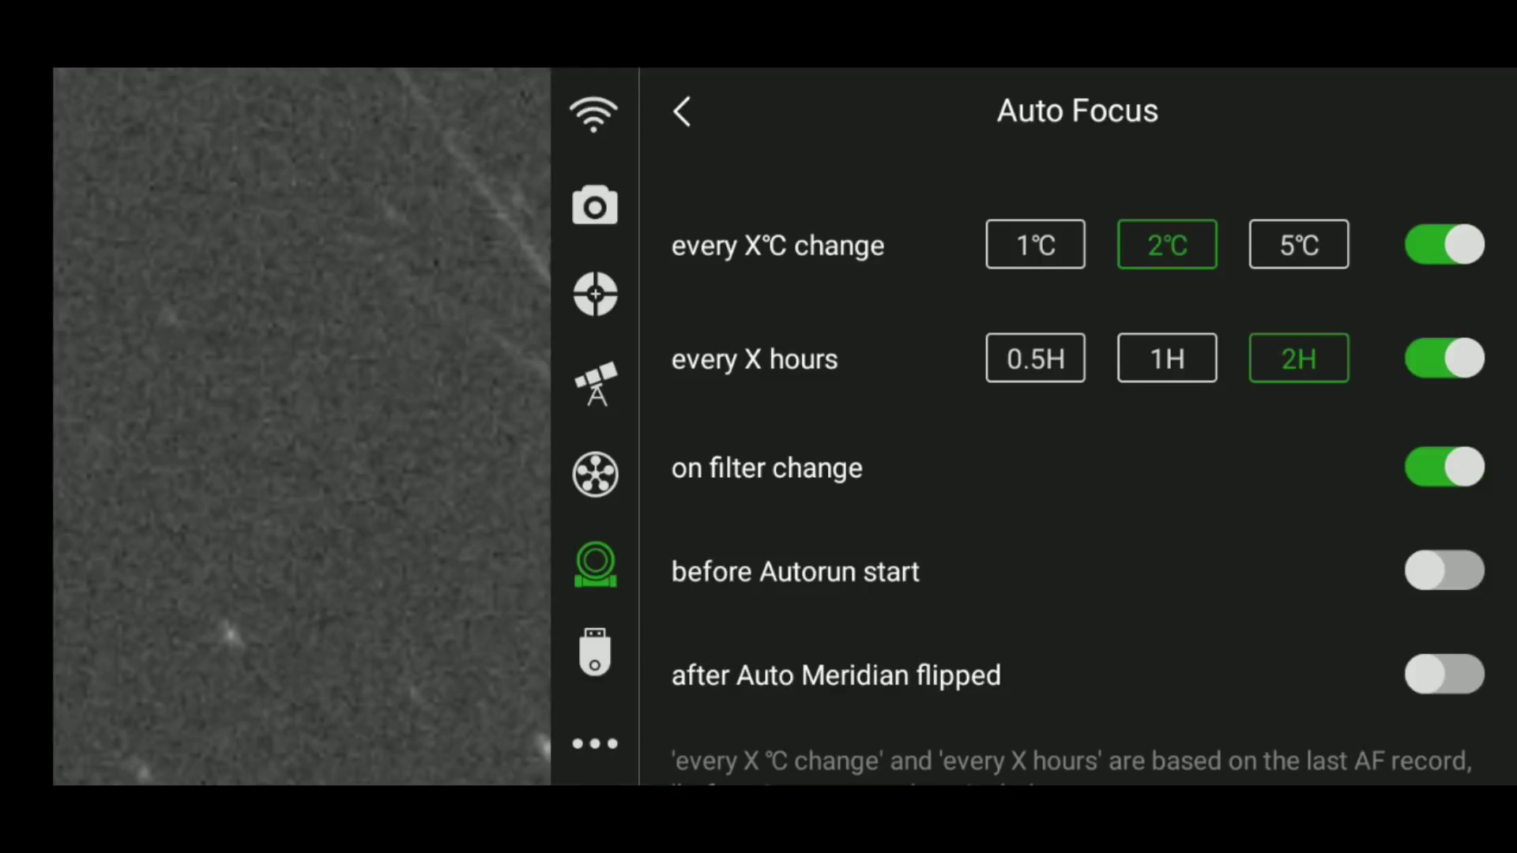
click(1444, 569)
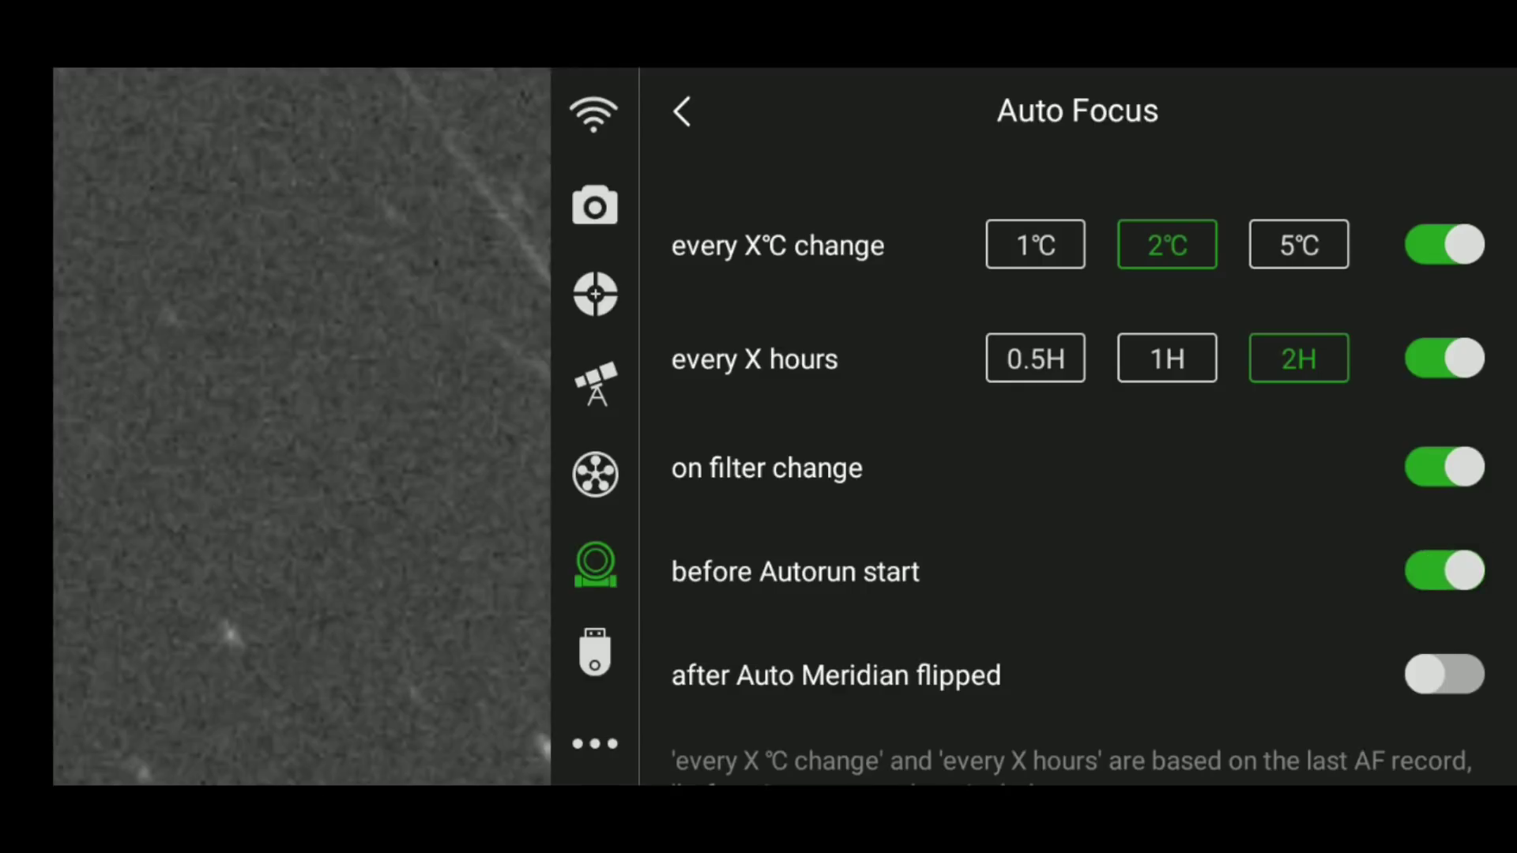
scroll(1093, 470, down, 1)
scroll(1093, 470, up, 7)
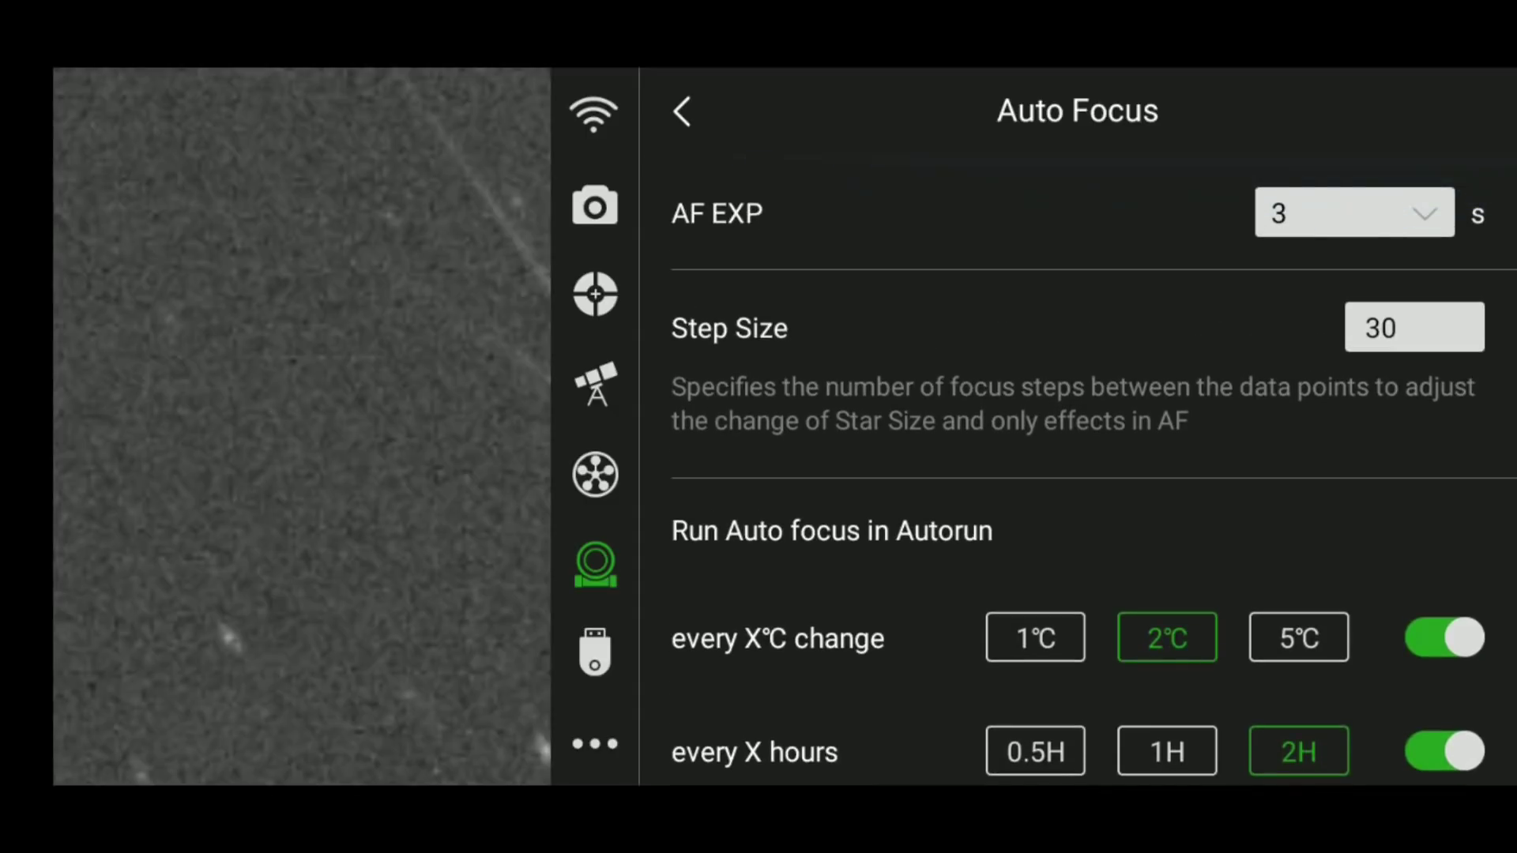
key(Escape)
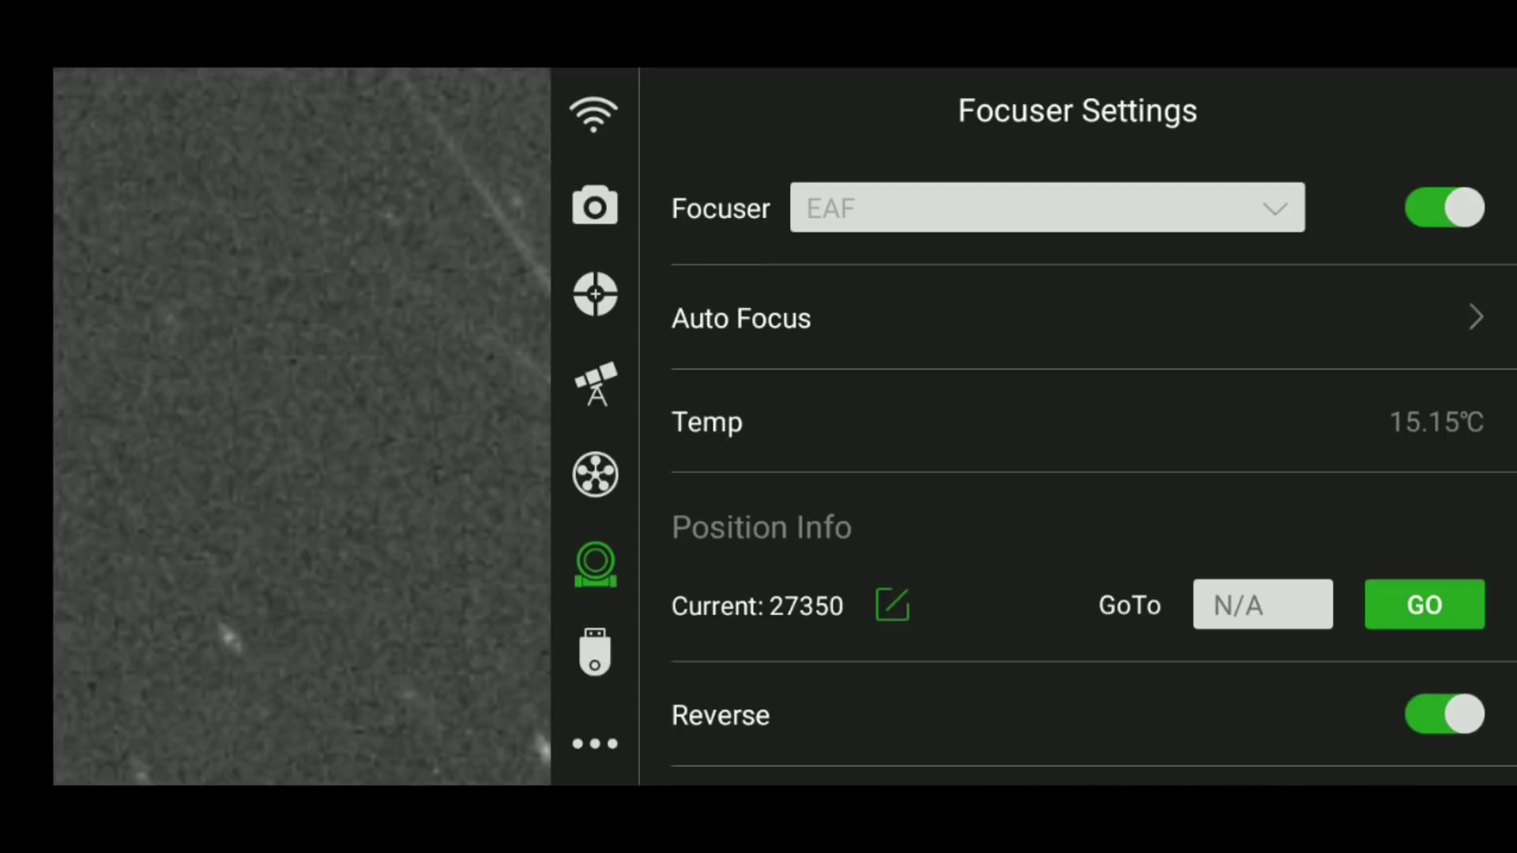
key(Escape)
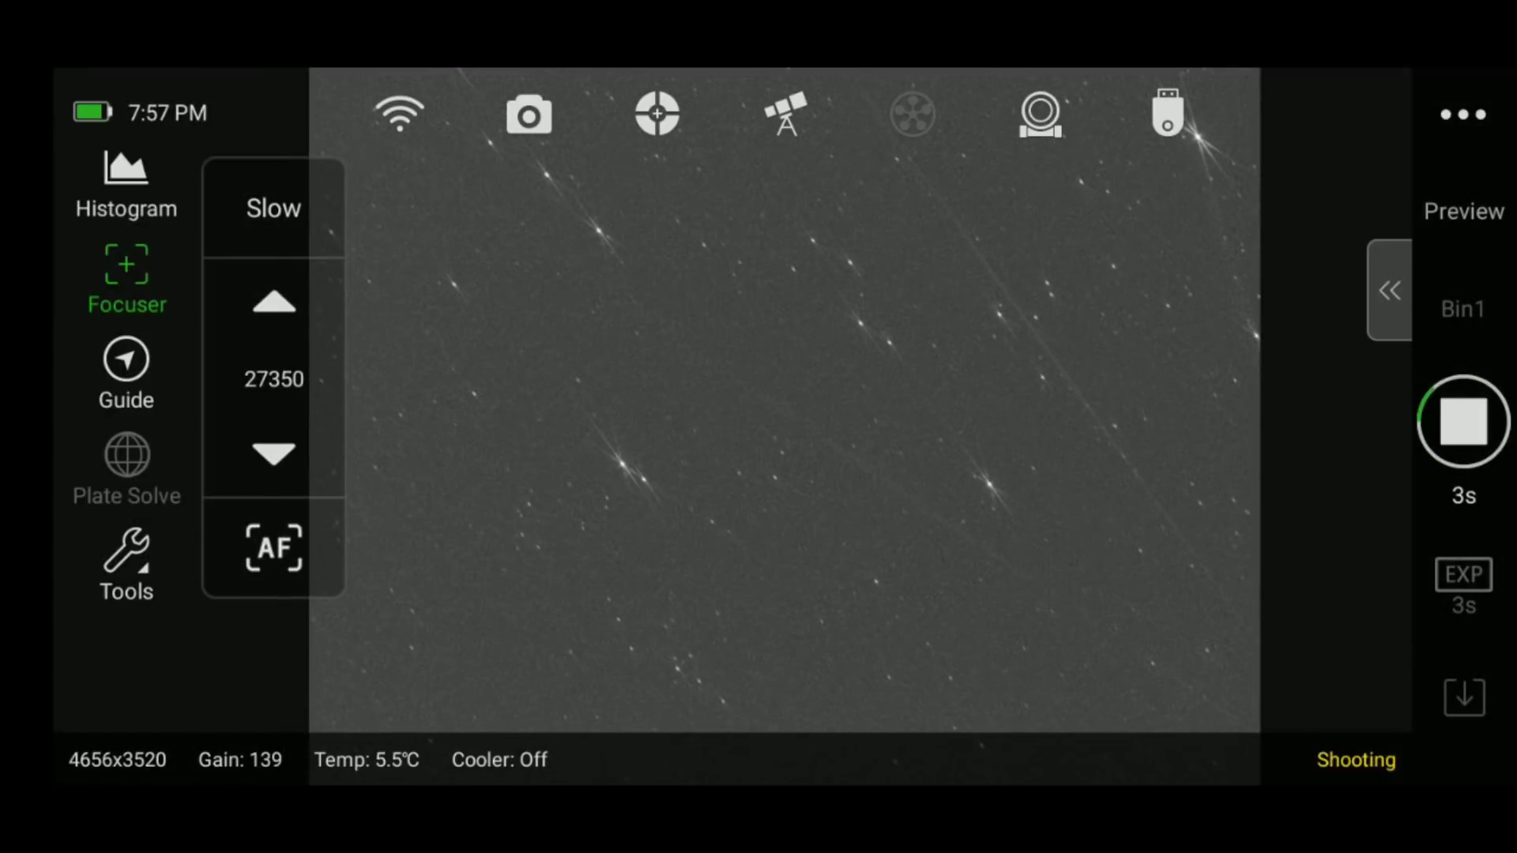
- Open the manual autofocus run for the EAF focuser
click(274, 547)
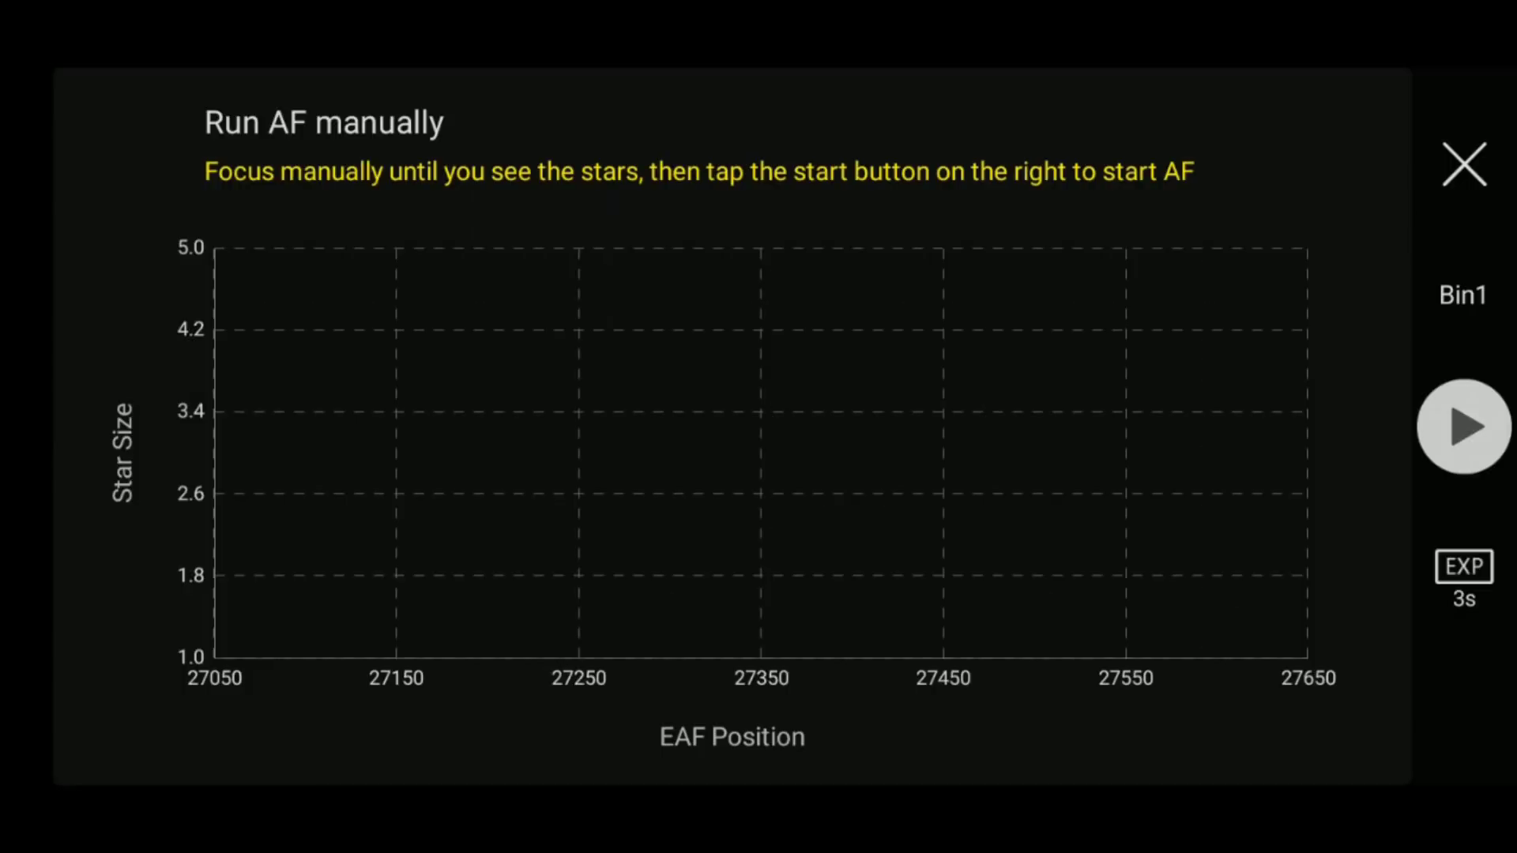